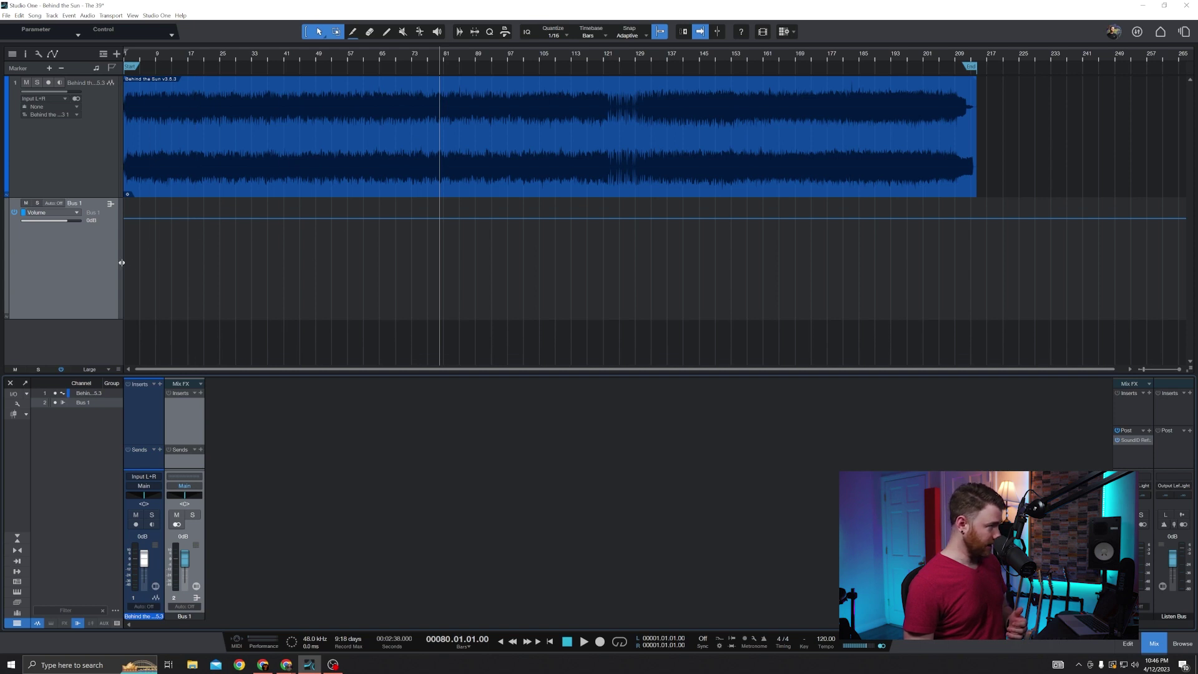
# - Select bars 4–40 on Bus 1, hide the mixer with F3, then clear the selection
pyautogui.moveTo(137, 262); pyautogui.dragTo(936, 262)
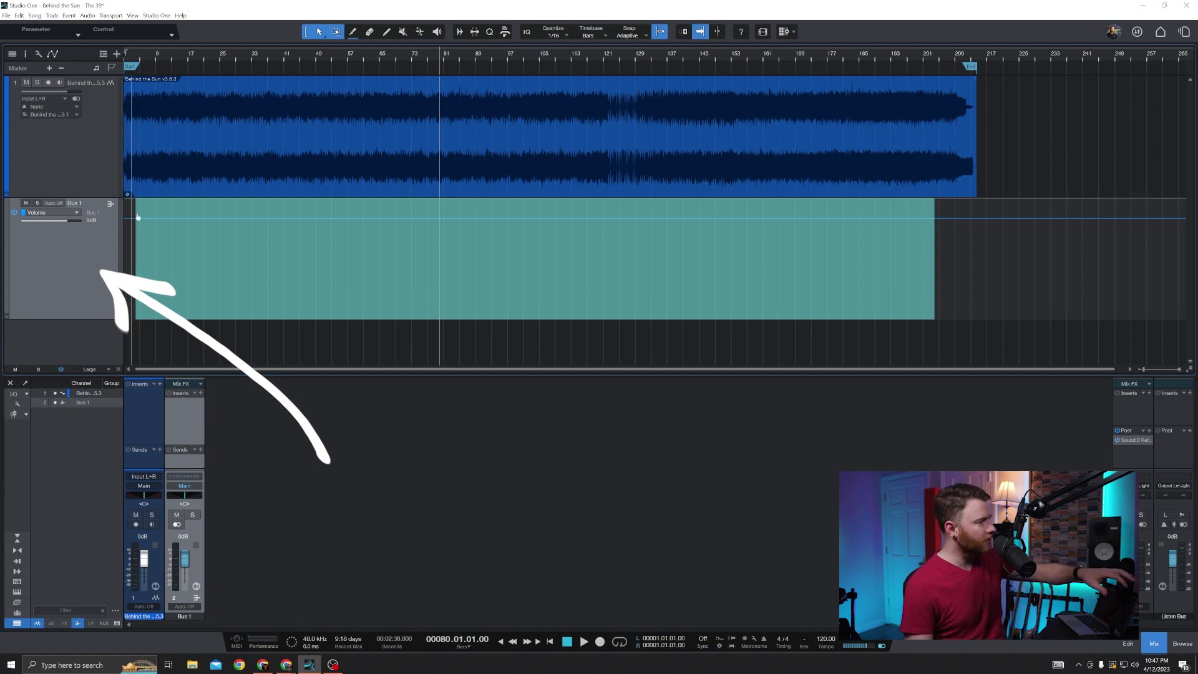
pyautogui.press('F3')
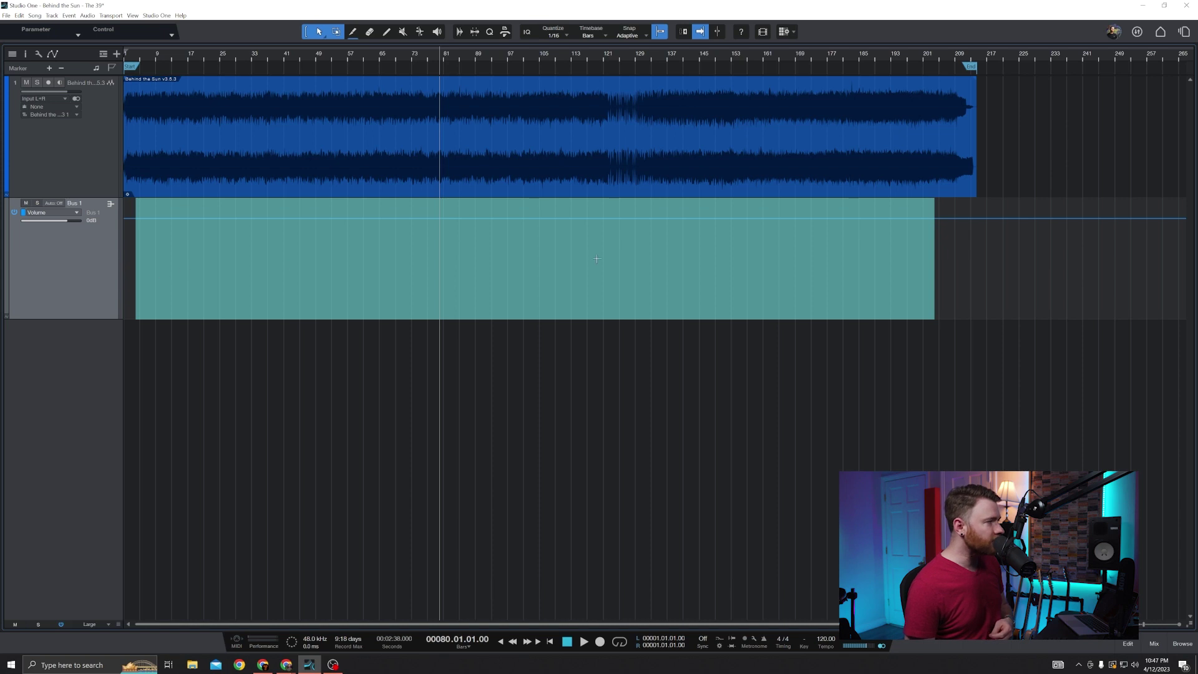
pyautogui.click(968, 254)
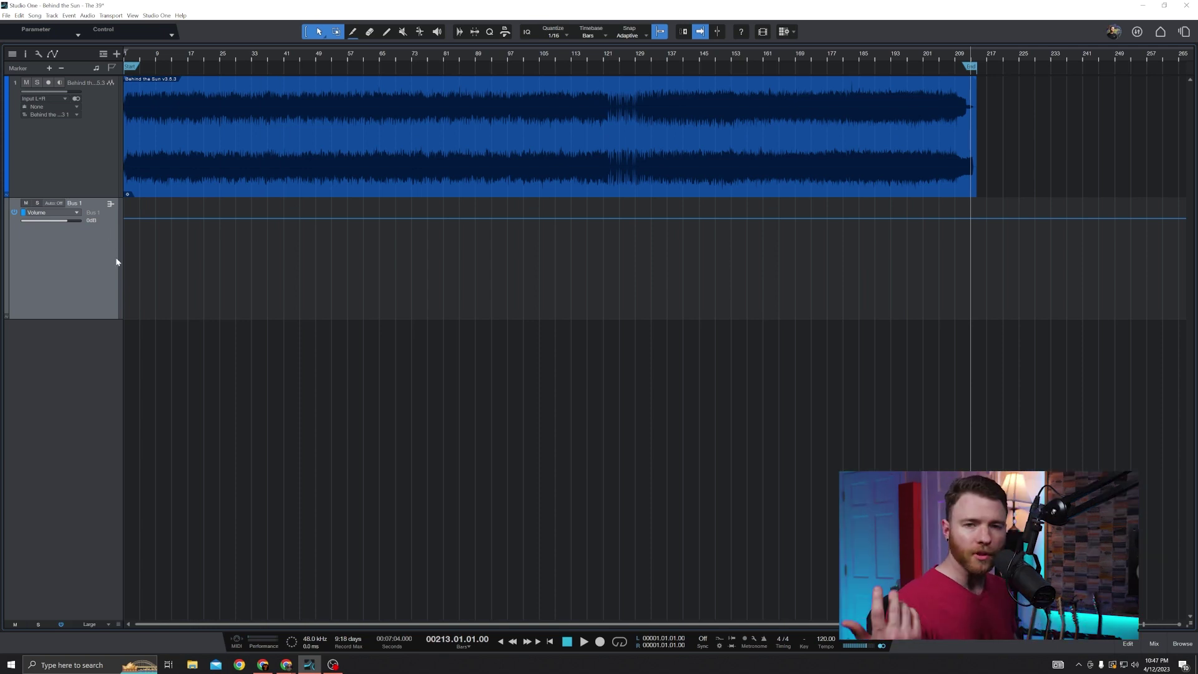
# - Reopen the console and add a Bus 2 channel from the mixer's context menu
pyautogui.press('F3')
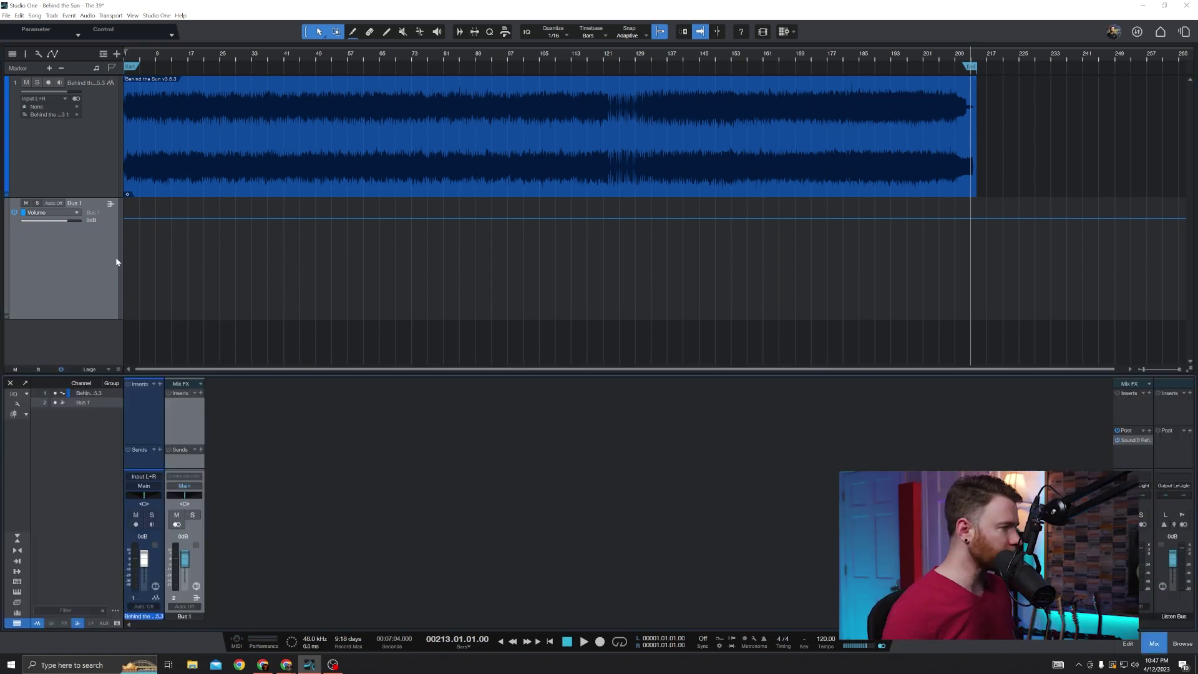
pyautogui.rightClick(273, 486)
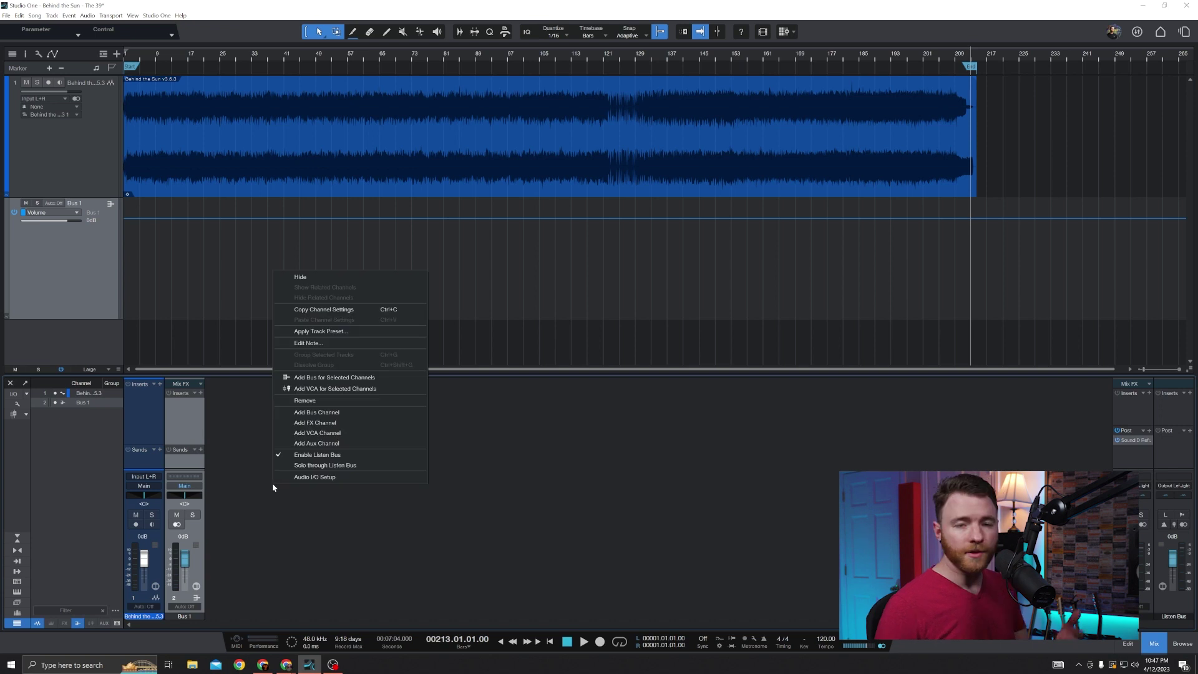
pyautogui.click(358, 413)
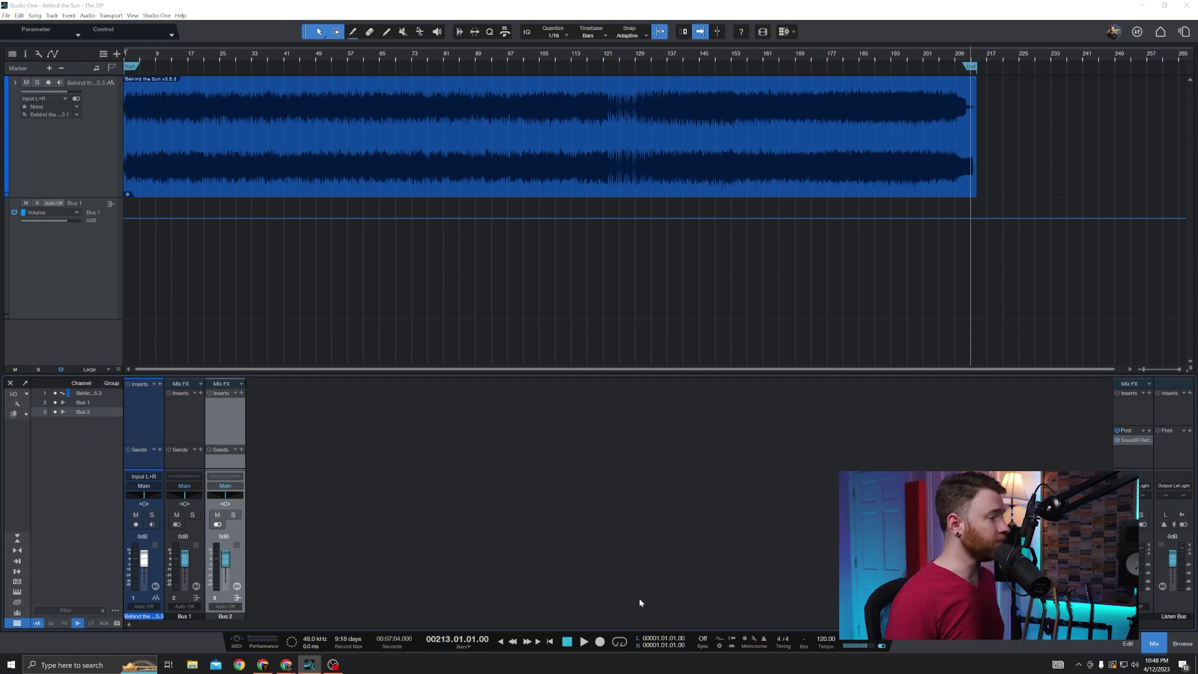
# - Open Options on the Advanced > Automation preferences page
pyautogui.hotkey('ctrl', ',')
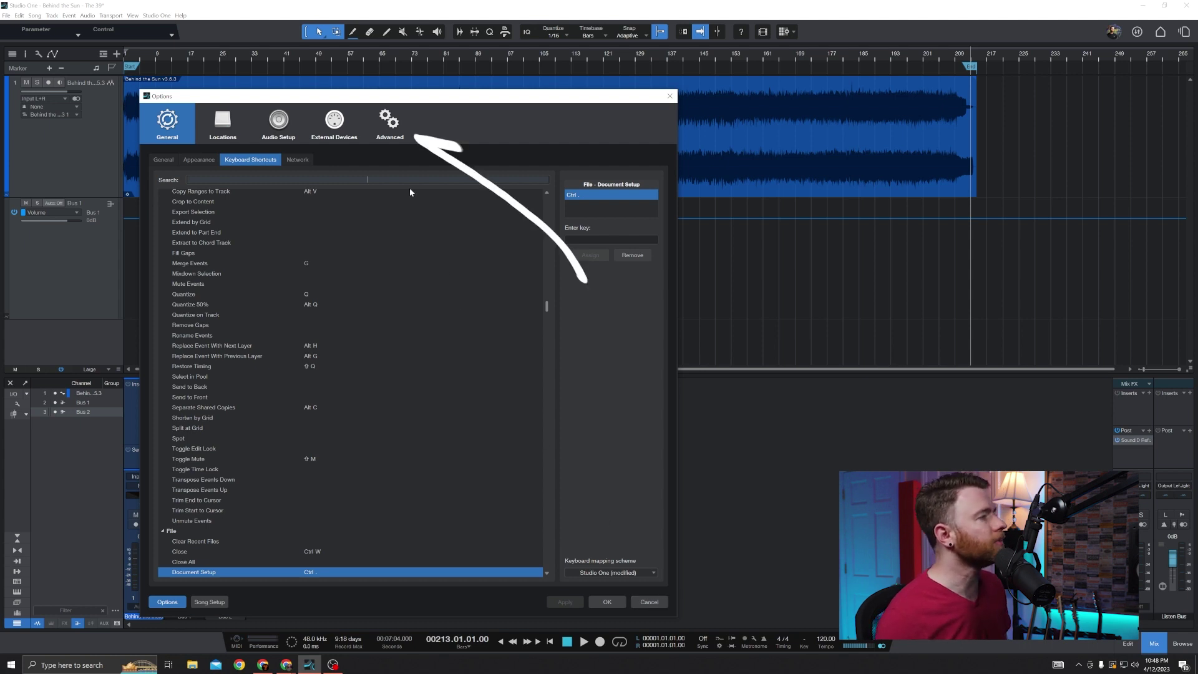
pyautogui.click(391, 120)
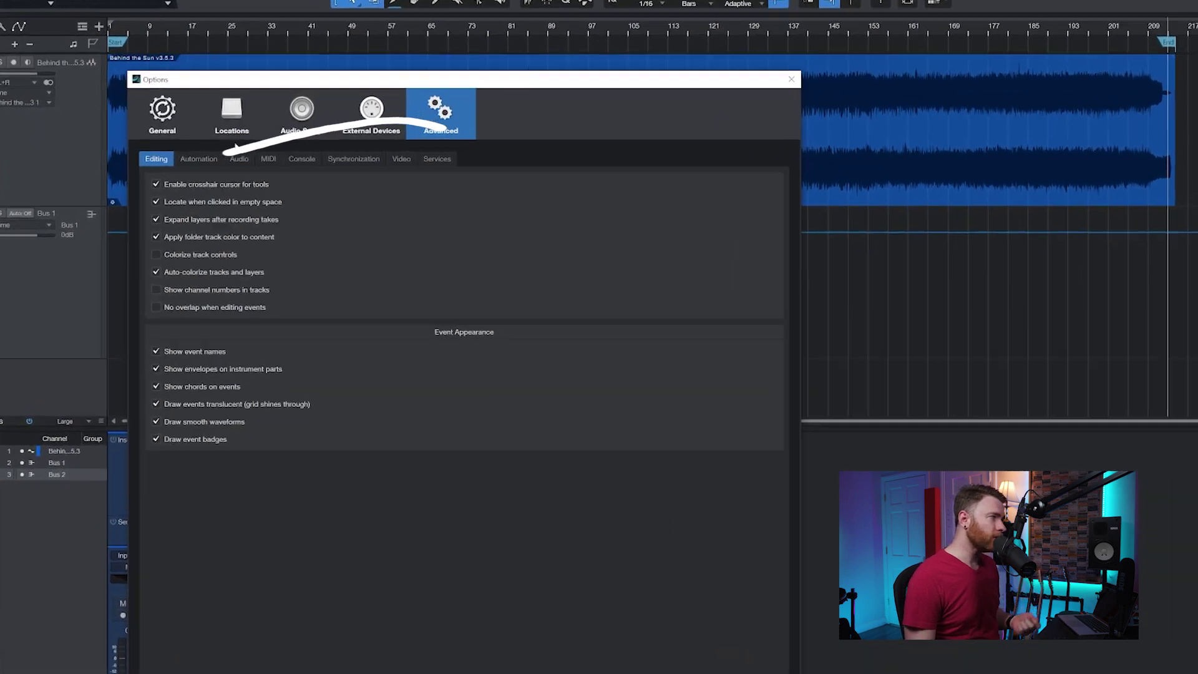
pyautogui.click(206, 159)
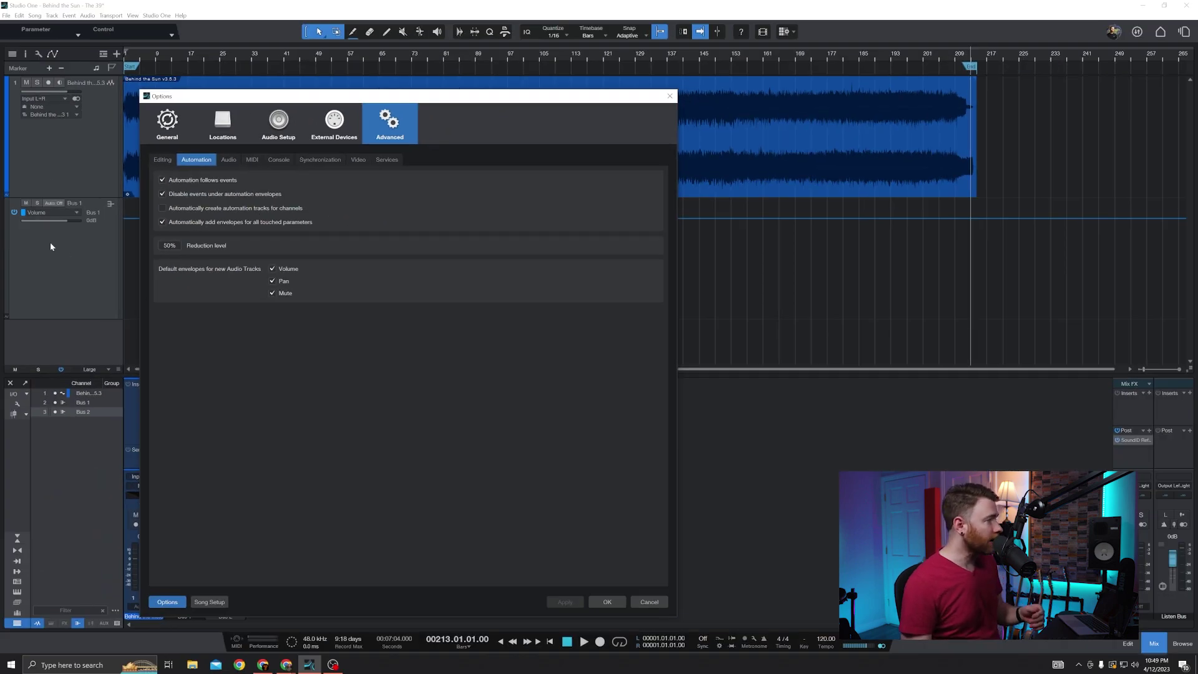
# - Cancel the Options dialog, select the first audio track, and hide the mixer
pyautogui.click(647, 605)
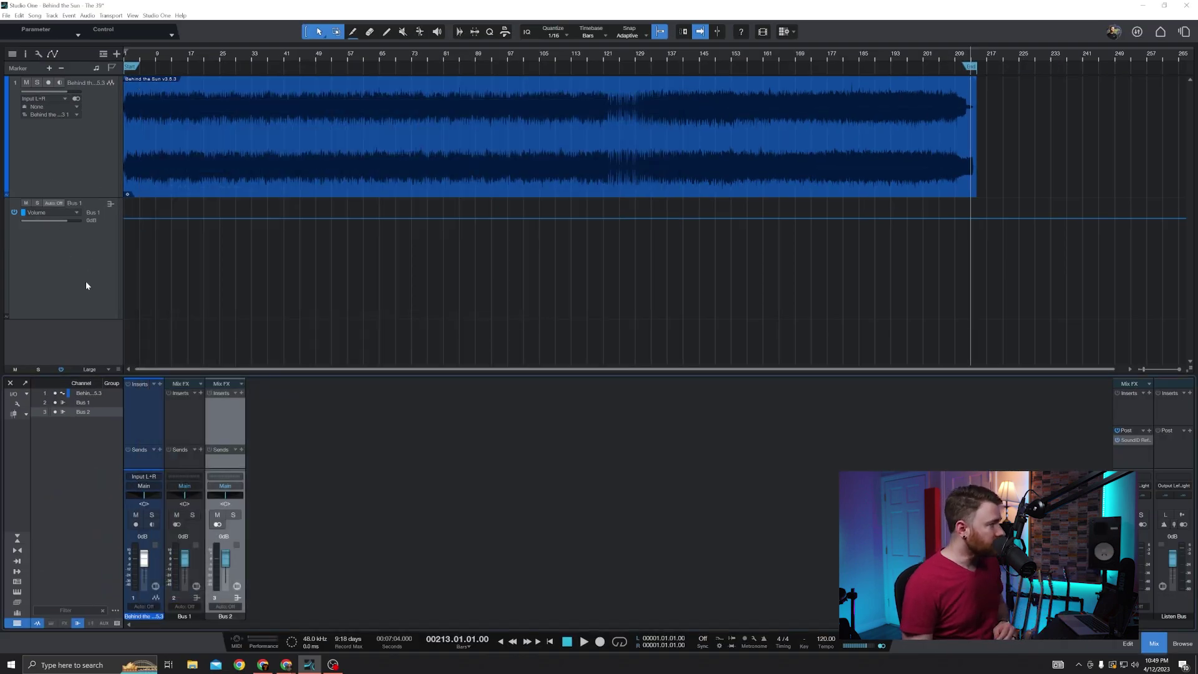
pyautogui.click(85, 281)
pyautogui.click(58, 132)
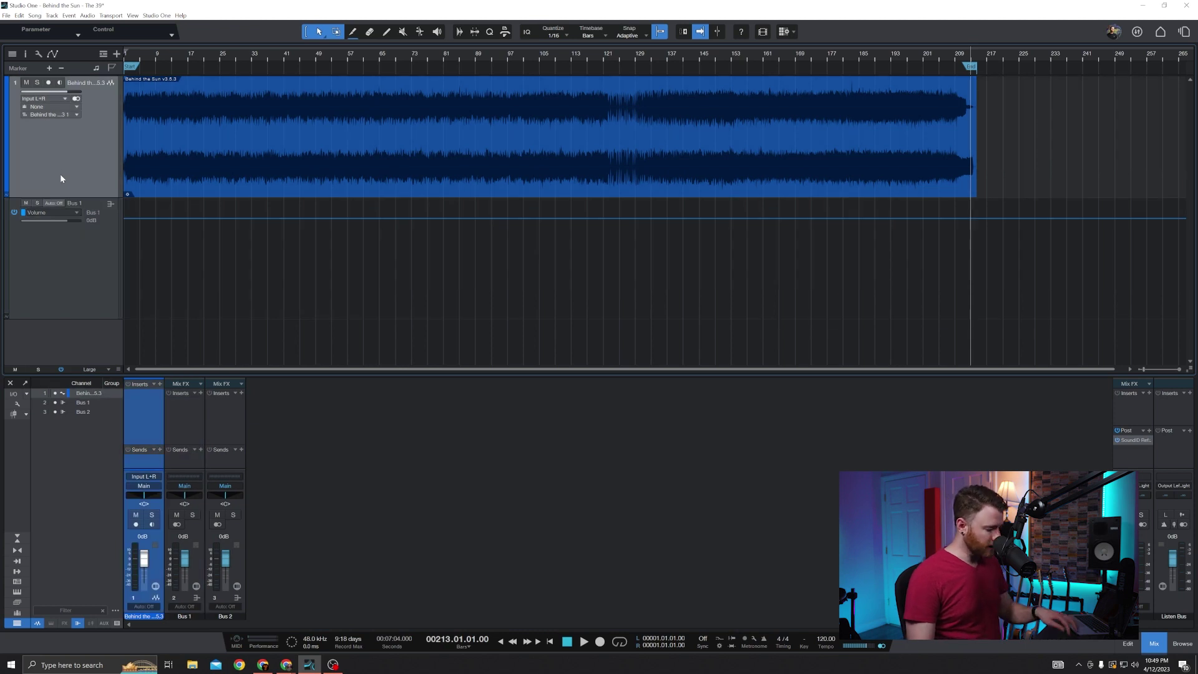
pyautogui.press('F3')
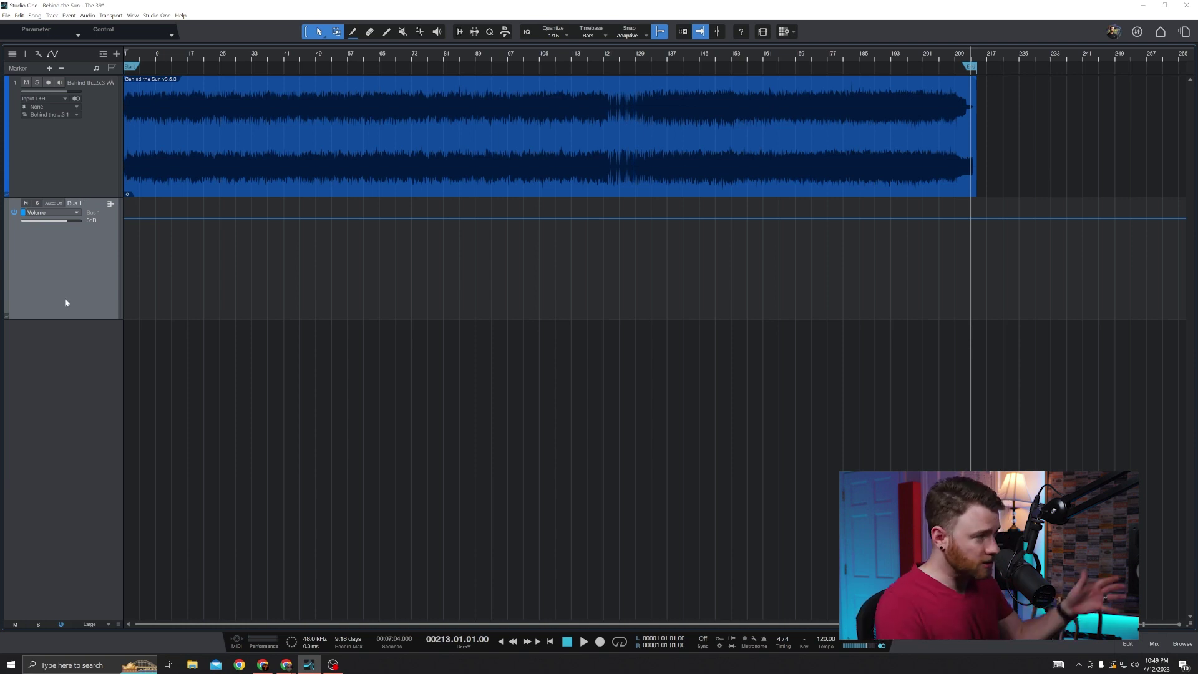
# - Reopen the console and add a Bus 3 channel
pyautogui.press('F3')
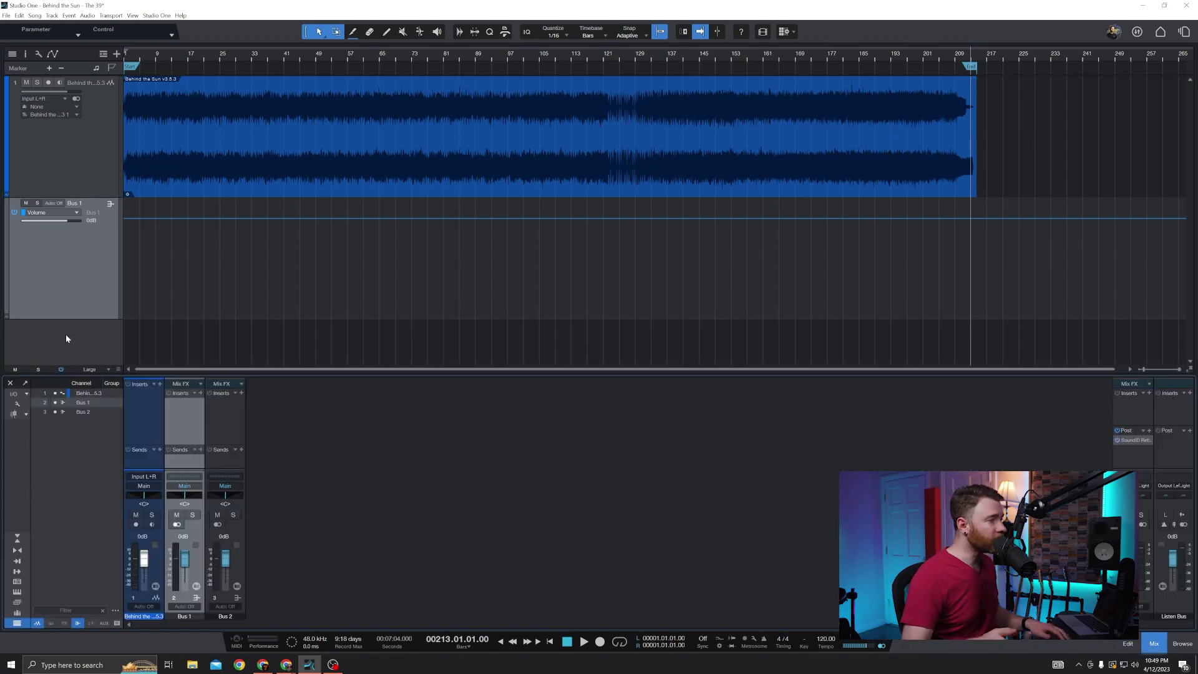
pyautogui.click(238, 563)
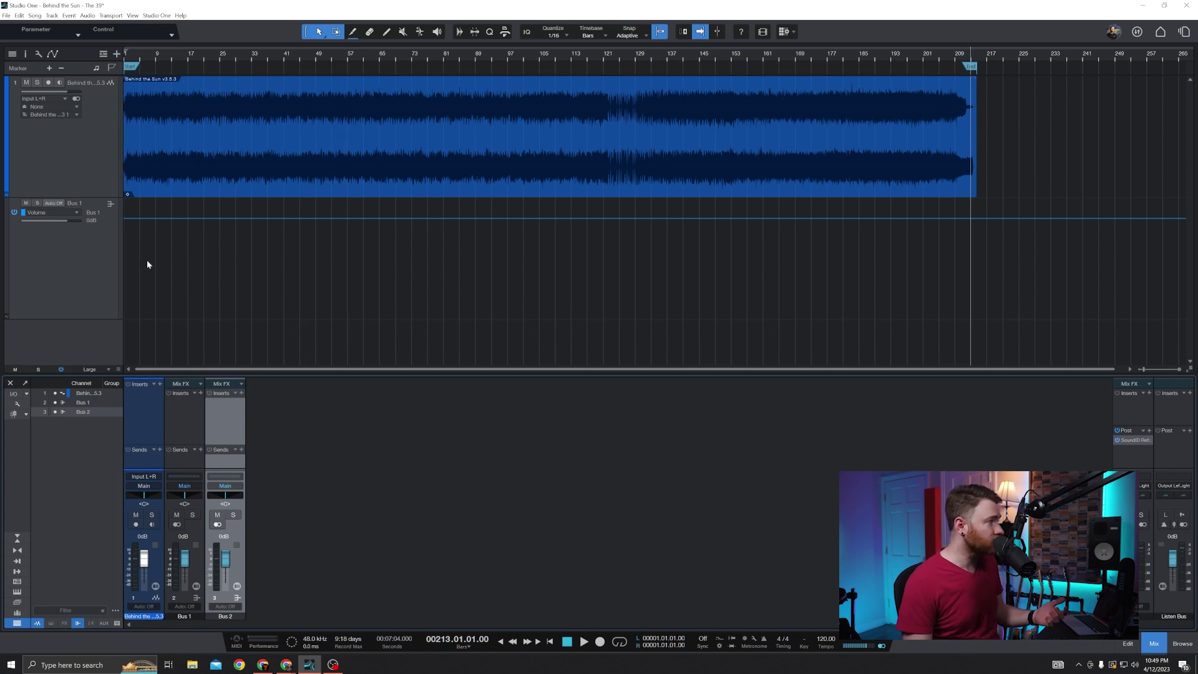
pyautogui.click(503, 533)
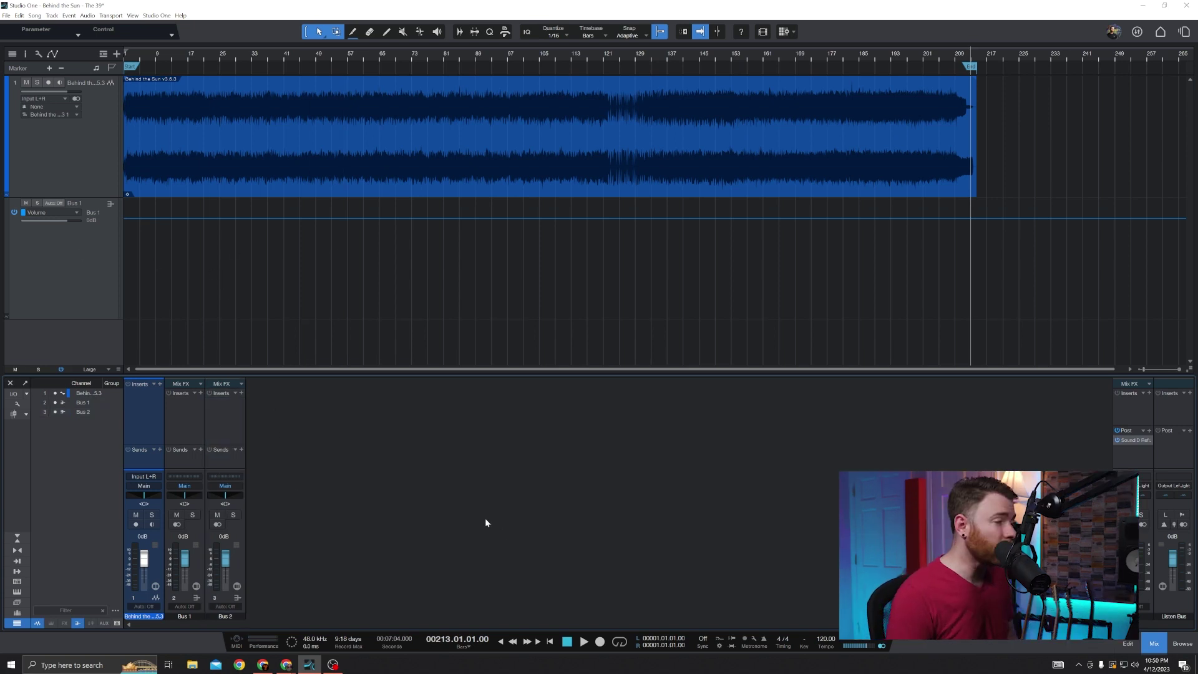
pyautogui.rightClick(319, 547)
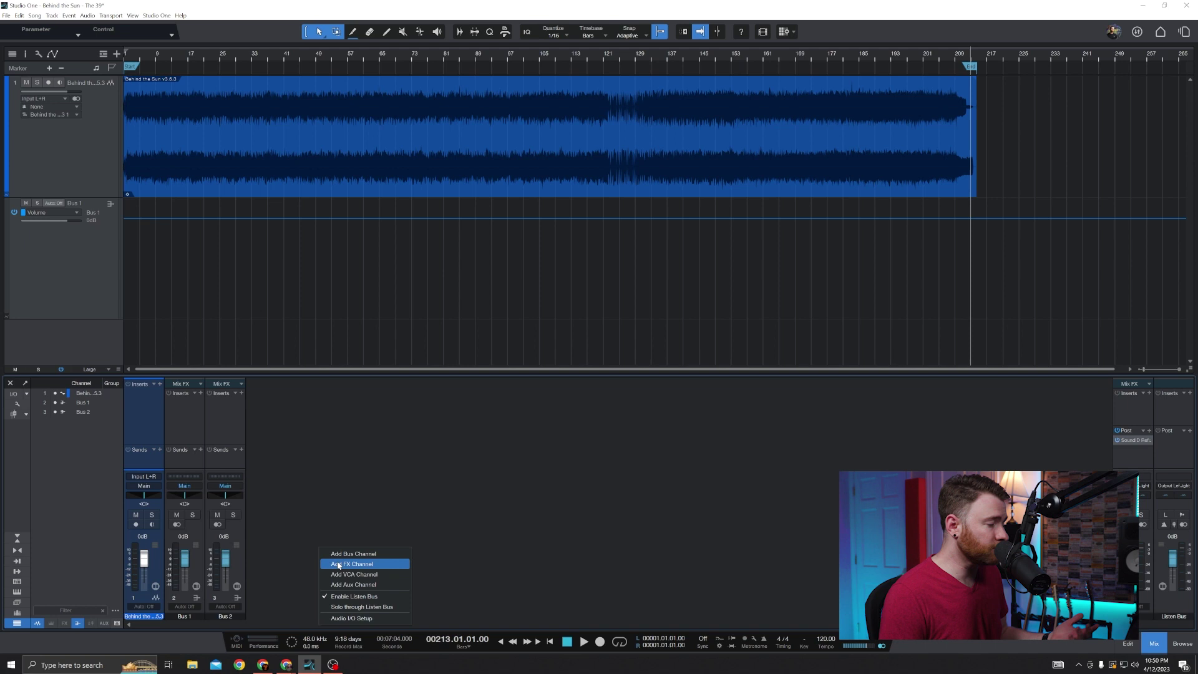
pyautogui.click(377, 555)
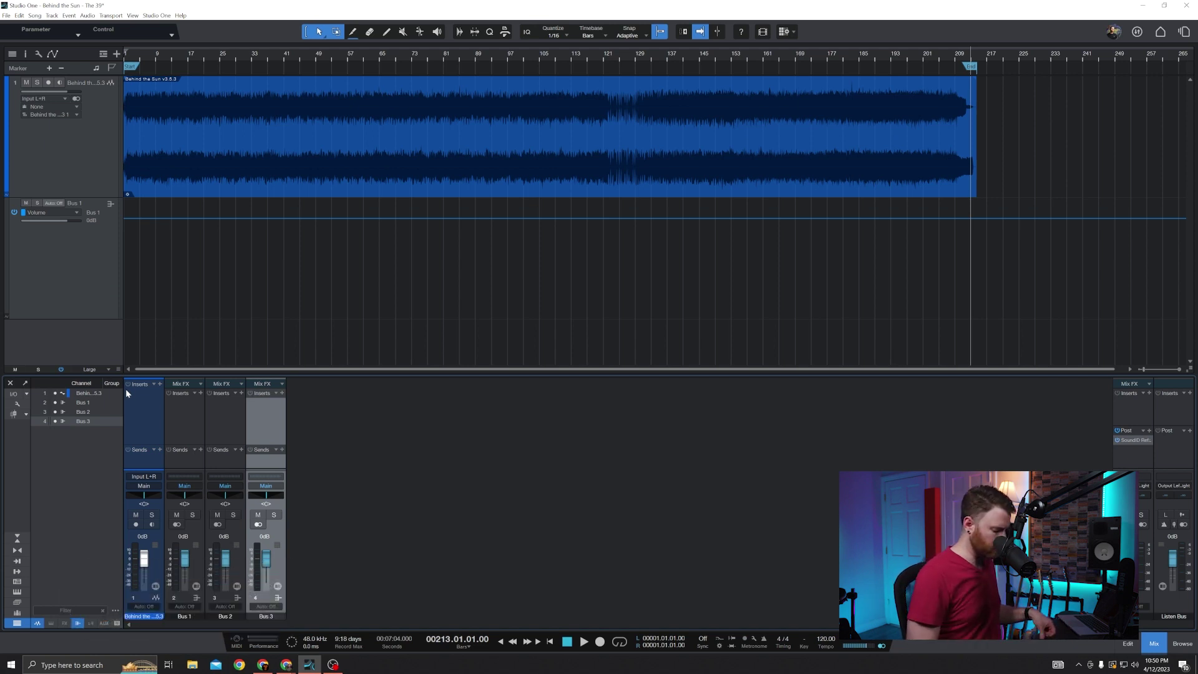
# - Enable automatic automation tracks for new channels, keeping Mute as a default envelope, and apply
pyautogui.hotkey('ctrl', ',')
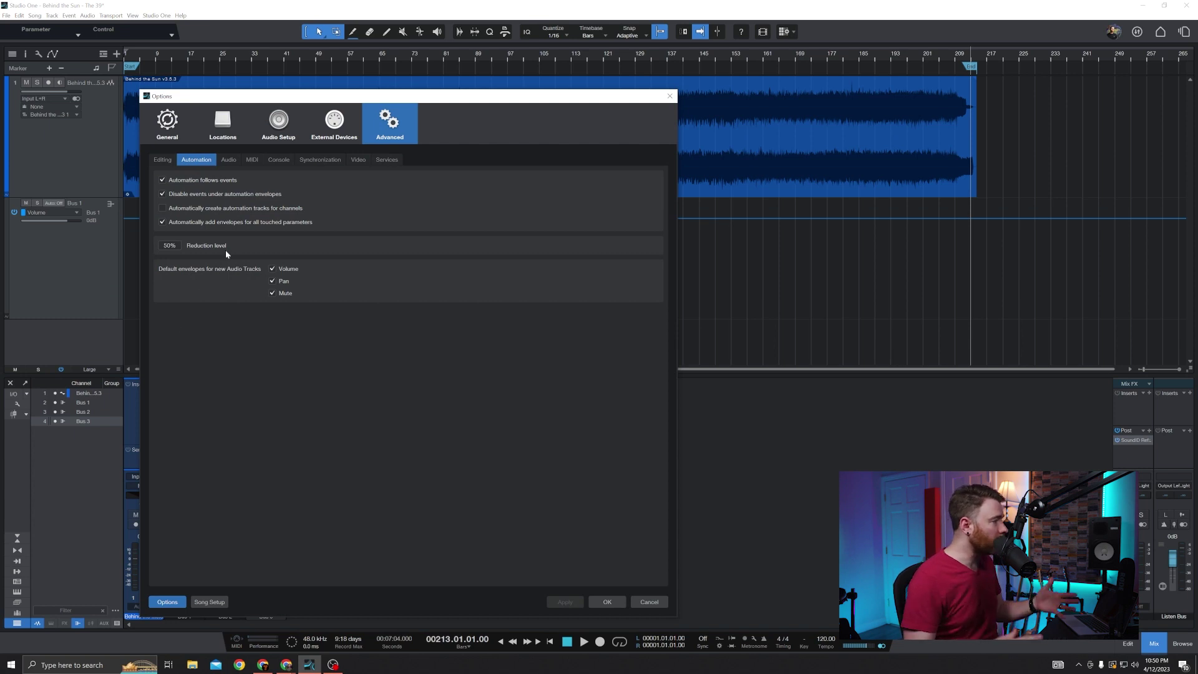
pyautogui.click(178, 209)
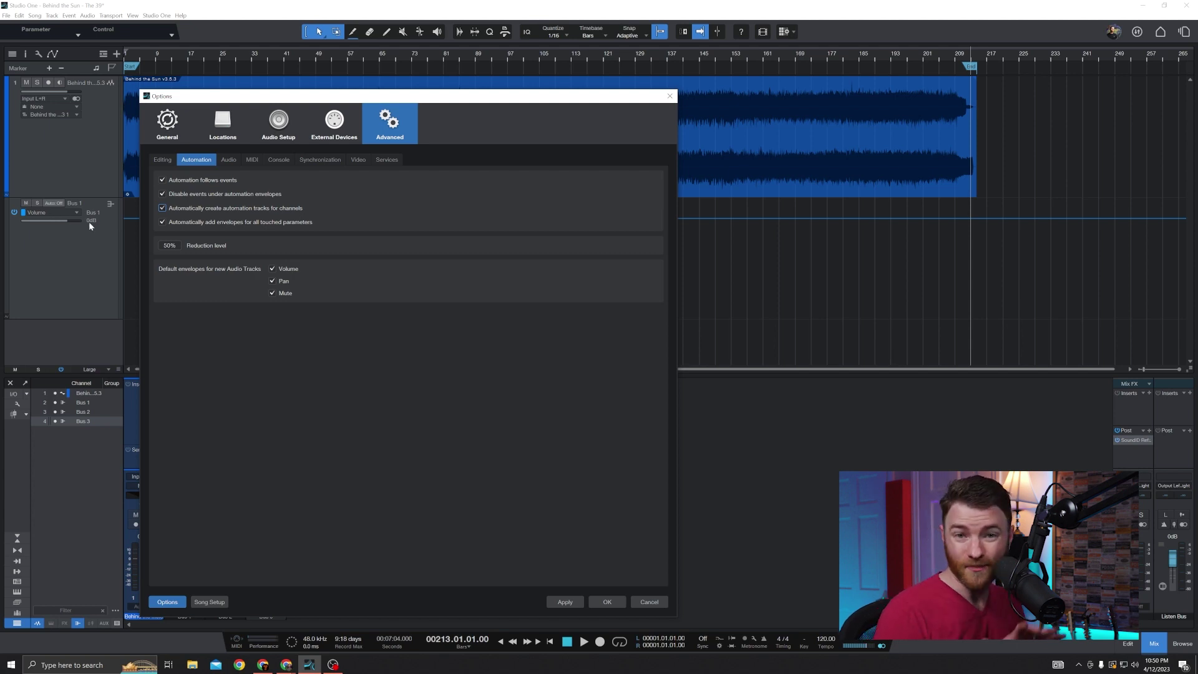
pyautogui.click(279, 299)
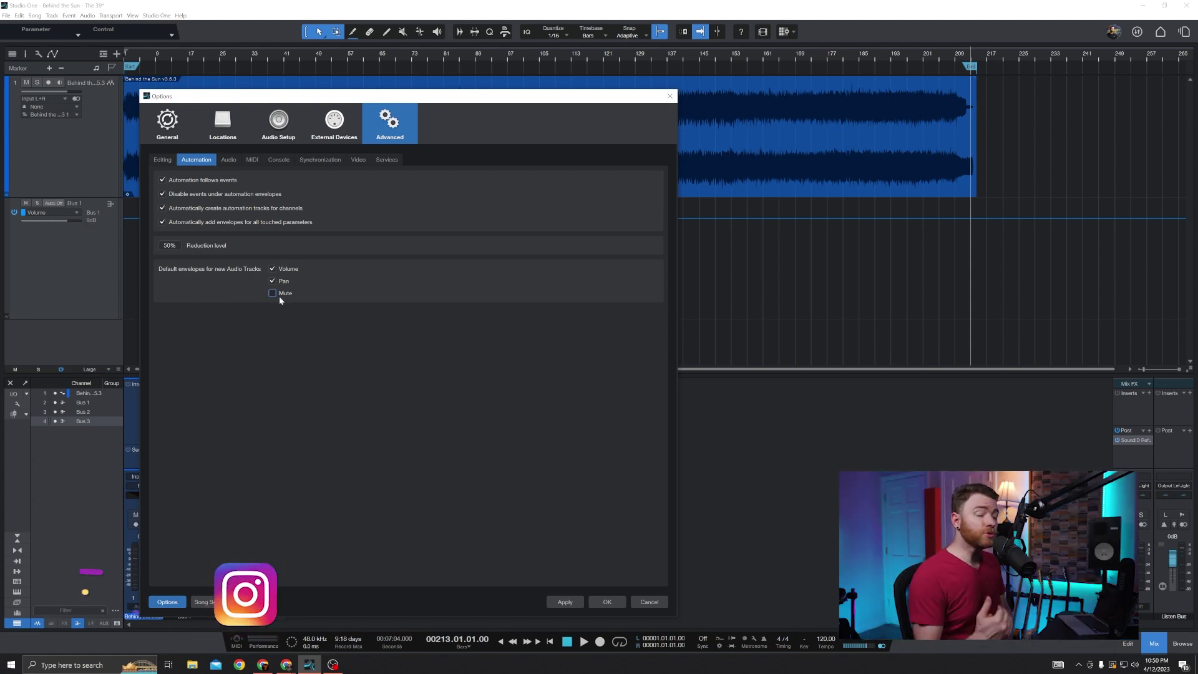
pyautogui.click(279, 296)
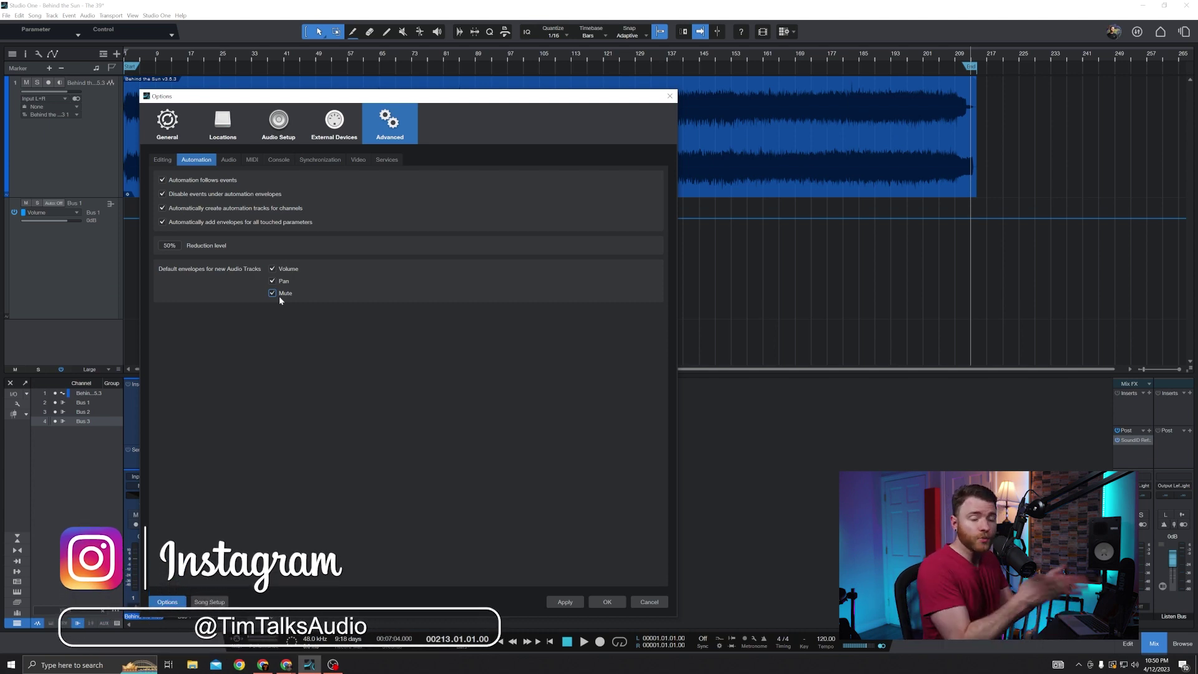
pyautogui.click(565, 602)
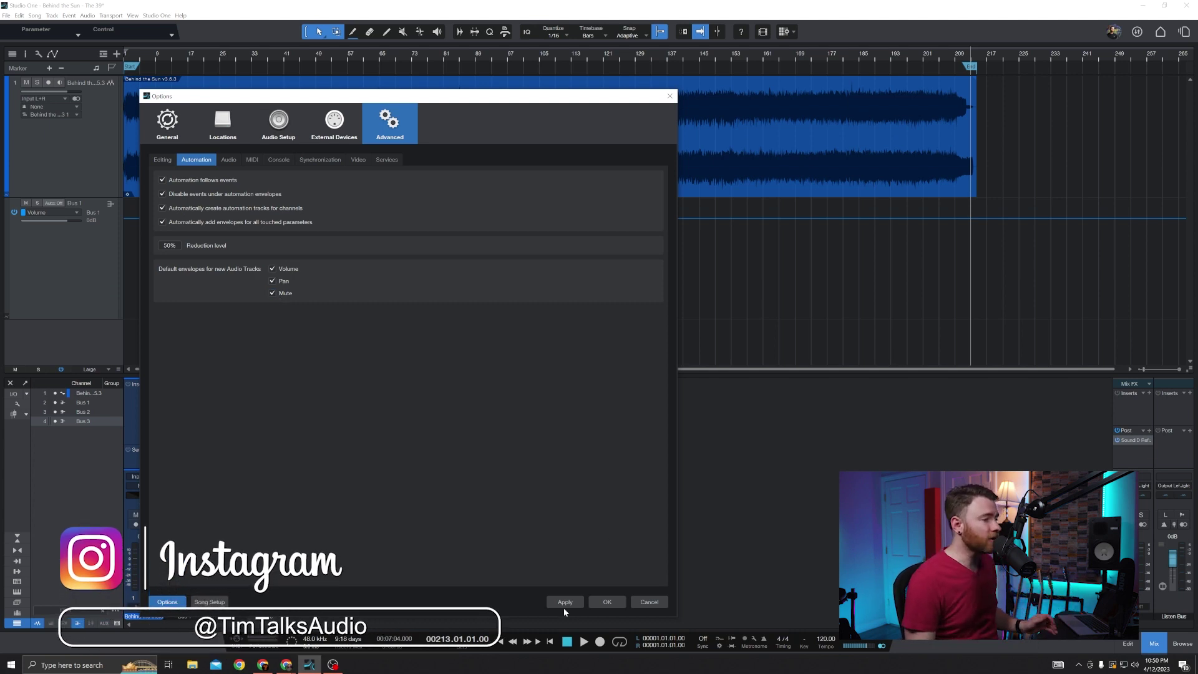
pyautogui.click(607, 602)
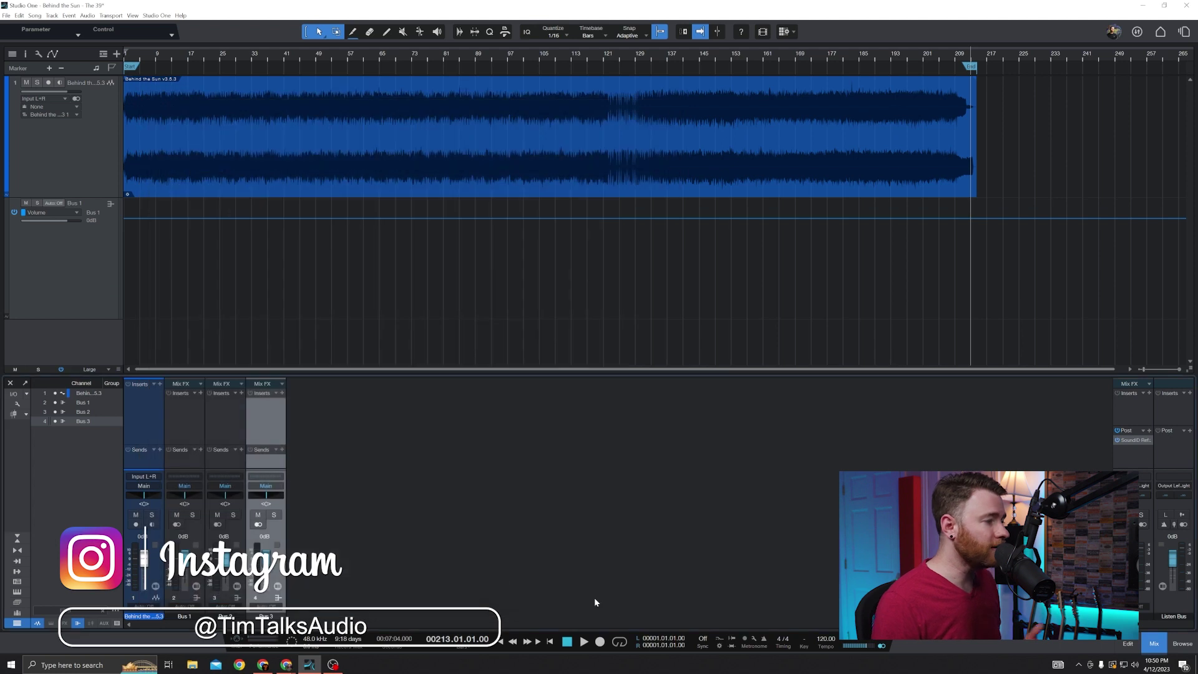
# - Create a Mute automation track for Bus 3 from its Mute button's context menu
pyautogui.rightClick(260, 518)
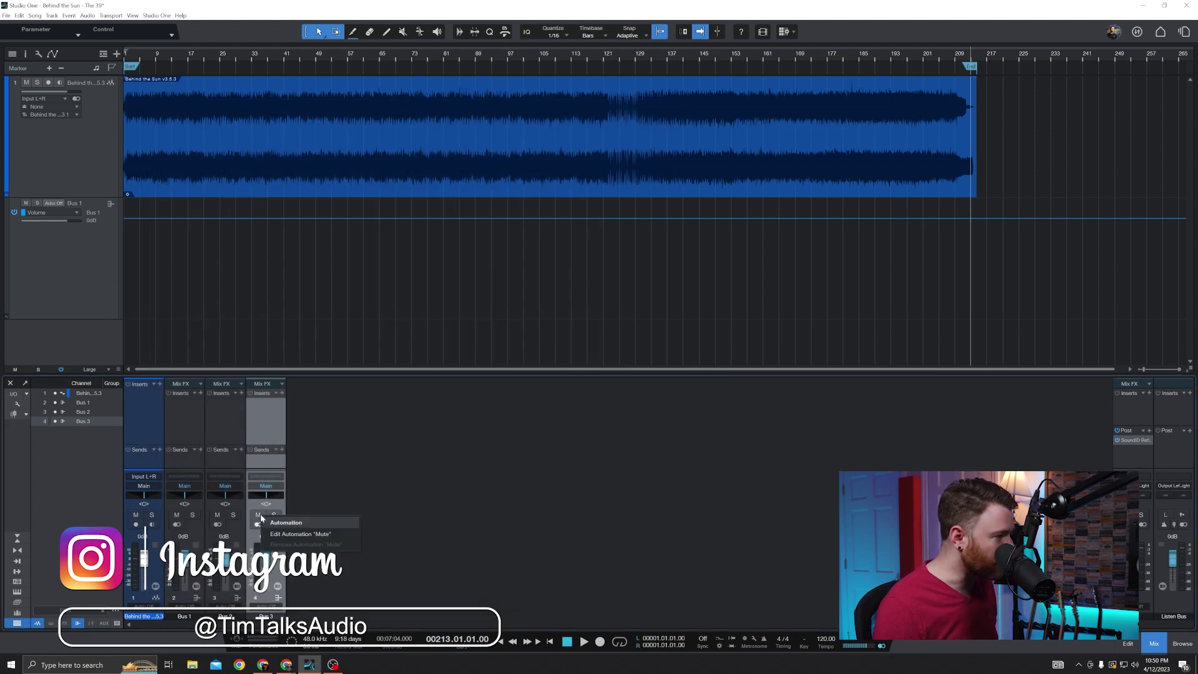
pyautogui.click(296, 536)
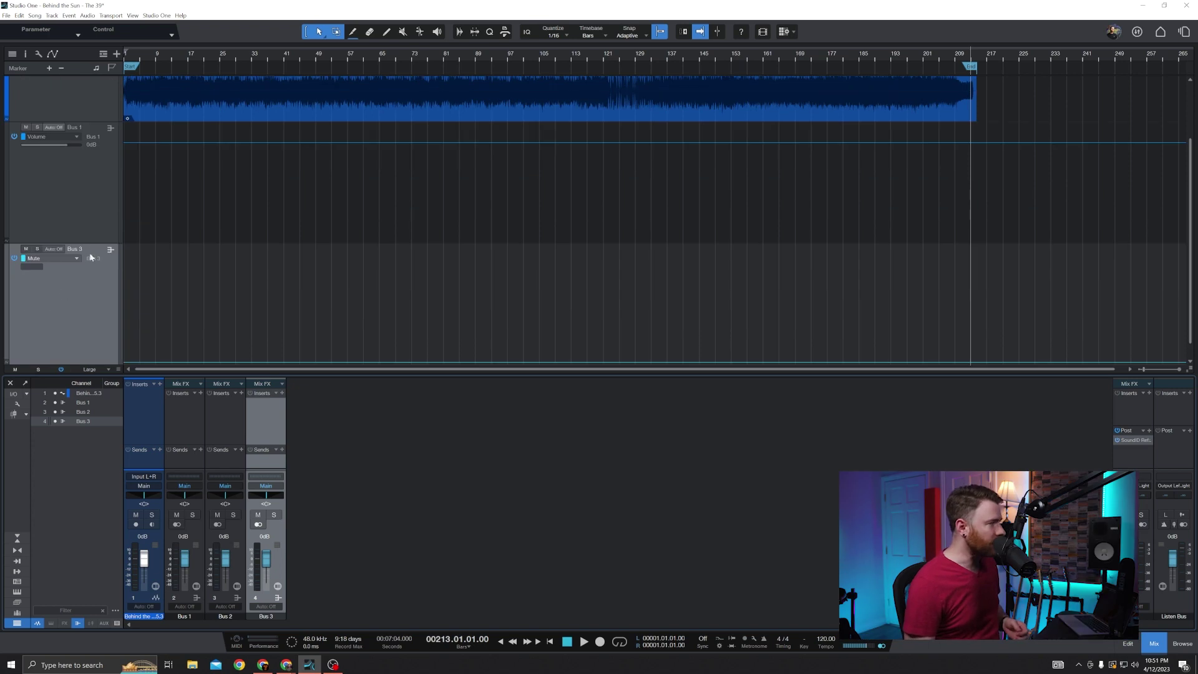
pyautogui.scroll(-1, 73, 265)
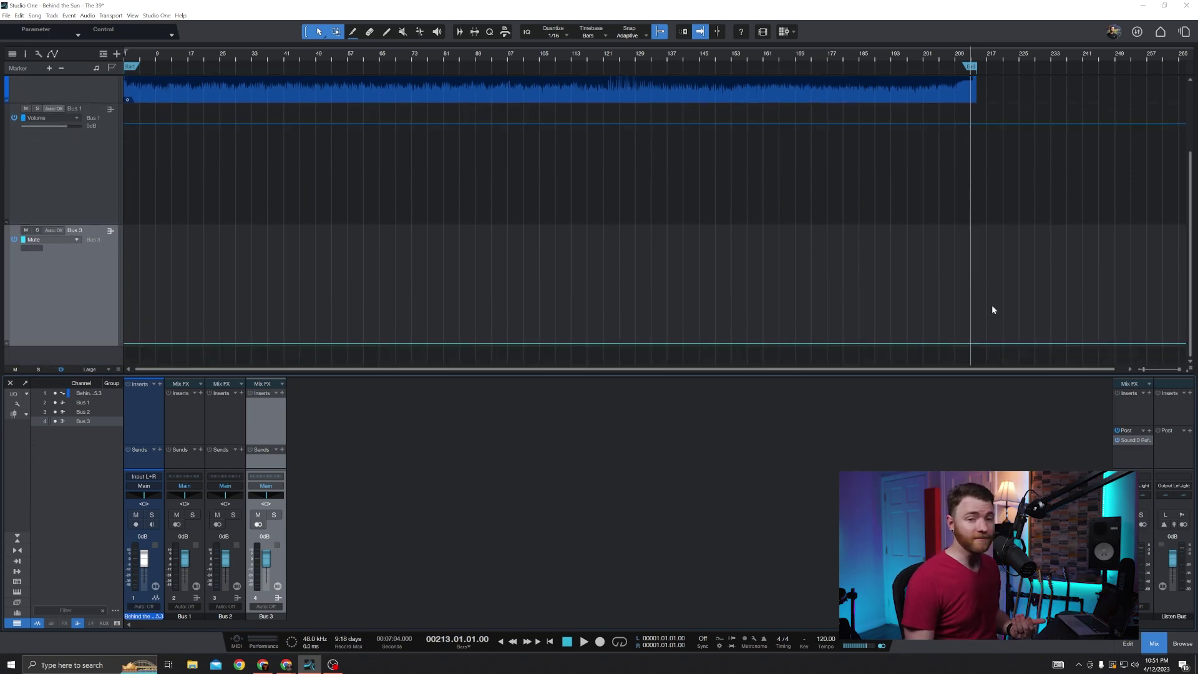
pyautogui.rightClick(325, 532)
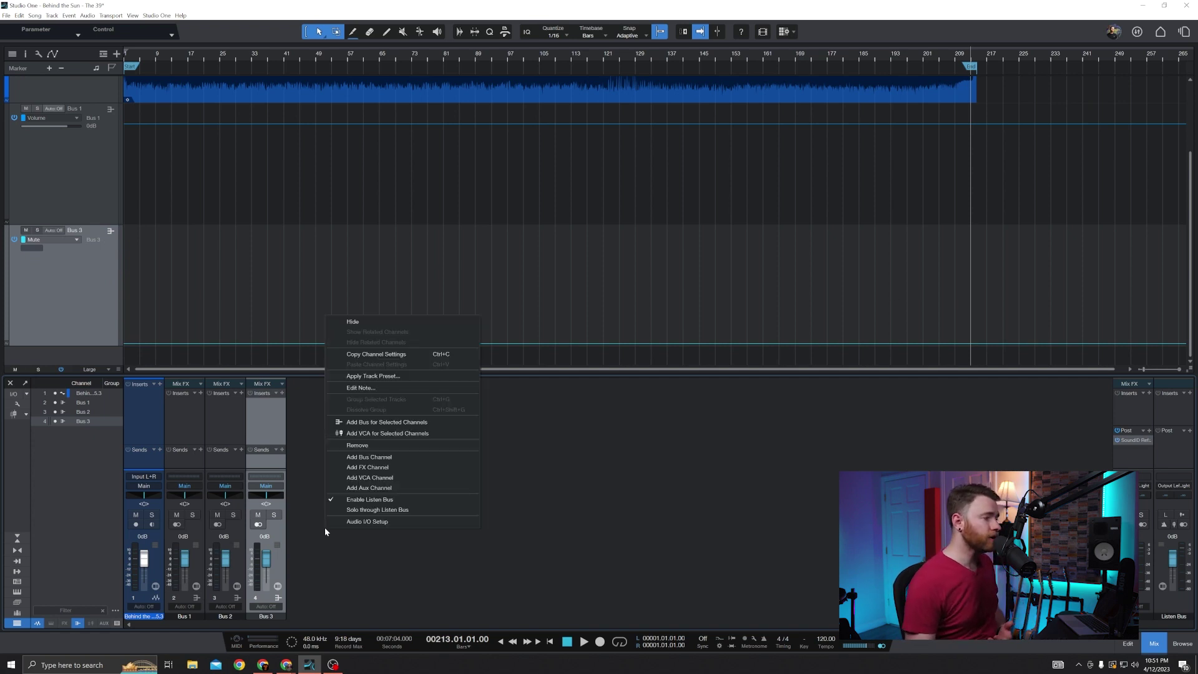
# - Add Bus 4 and pull its fader down to -6.3 dB
pyautogui.click(392, 458)
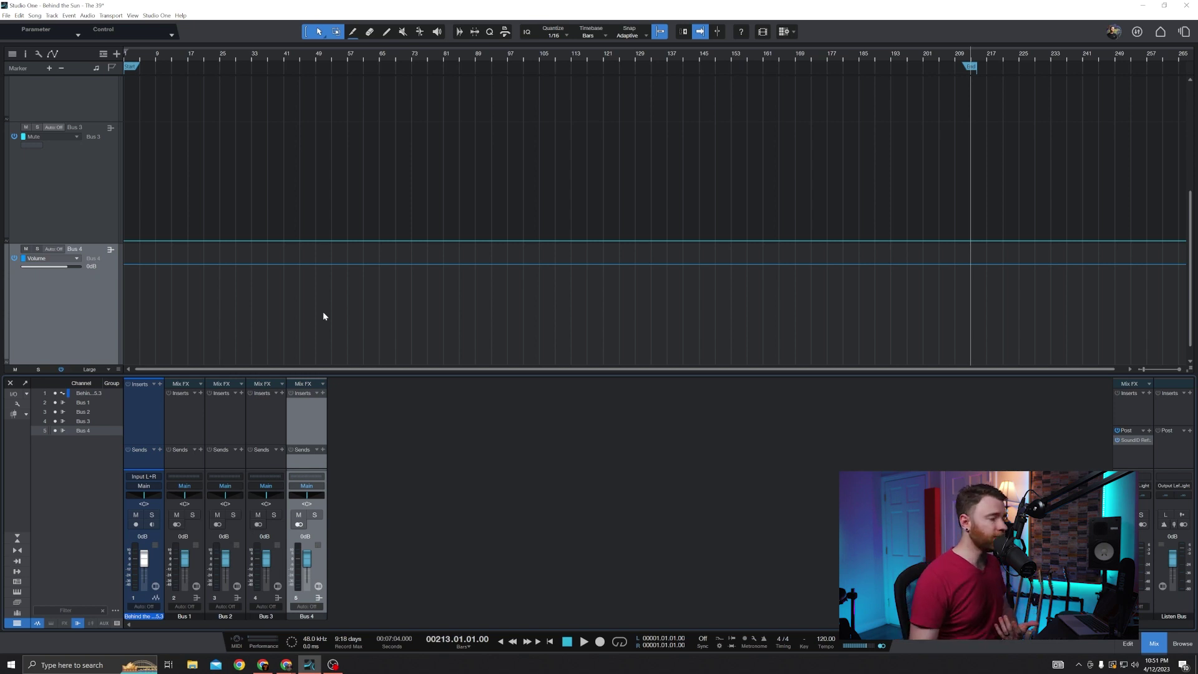
pyautogui.moveTo(307, 559)
pyautogui.mouseDown()
pyautogui.moveTo(306, 584)
pyautogui.moveTo(309, 570)
pyautogui.mouseUp()
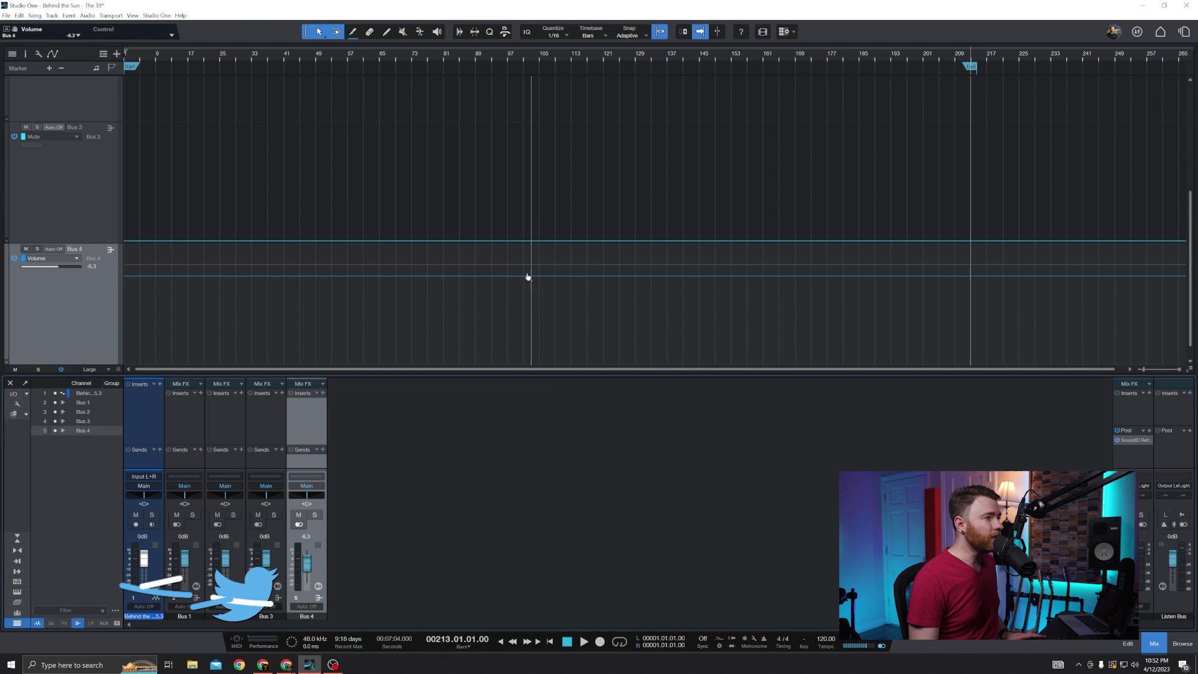
# - Add a series of points along Bus 4's volume envelope, ending back at 0 dB
pyautogui.click(472, 277)
pyautogui.click(503, 276)
pyautogui.click(535, 277)
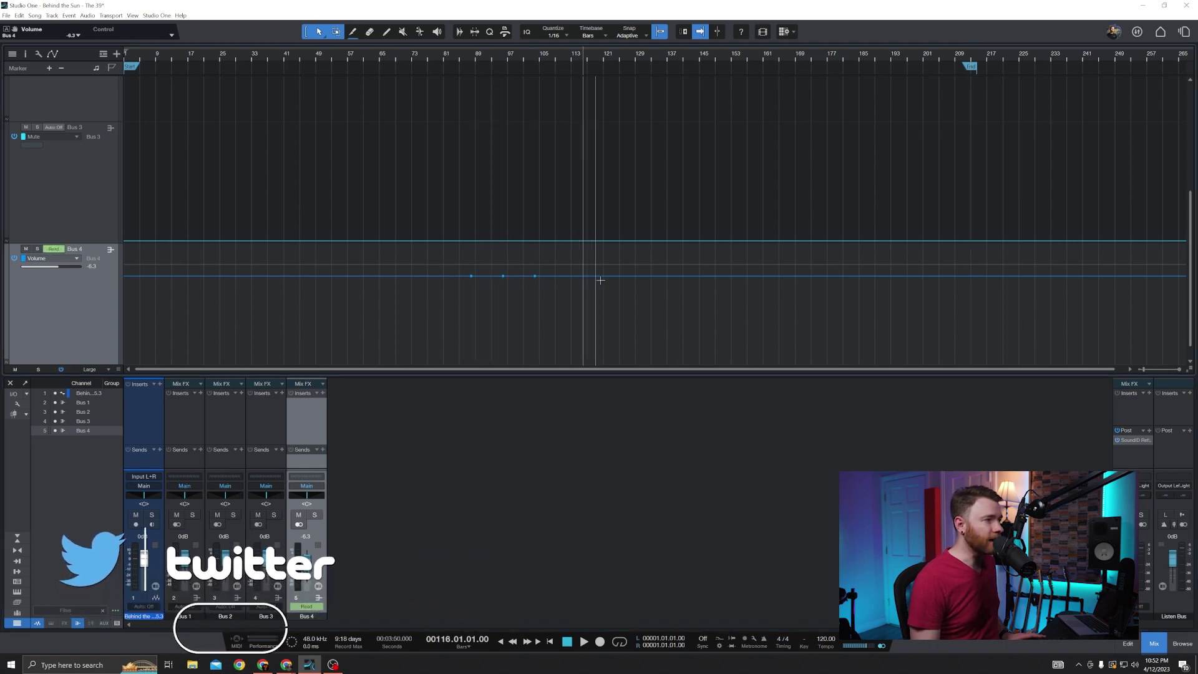
pyautogui.click(611, 277)
pyautogui.click(579, 276)
pyautogui.click(663, 276)
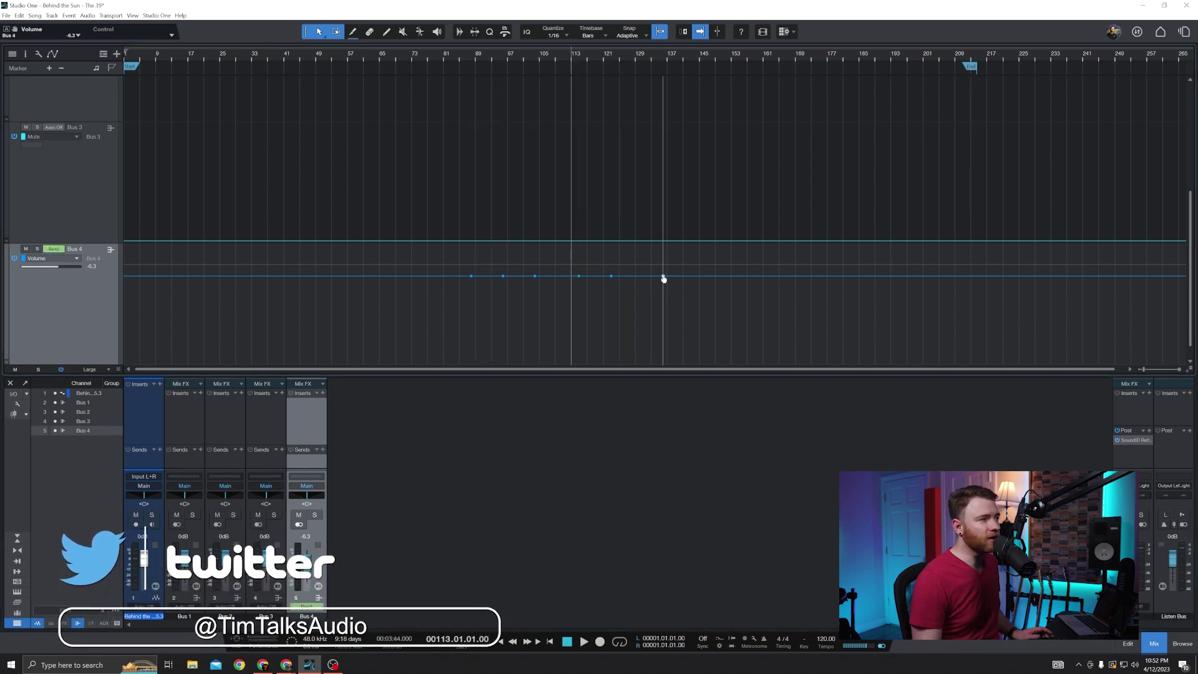
pyautogui.click(665, 278)
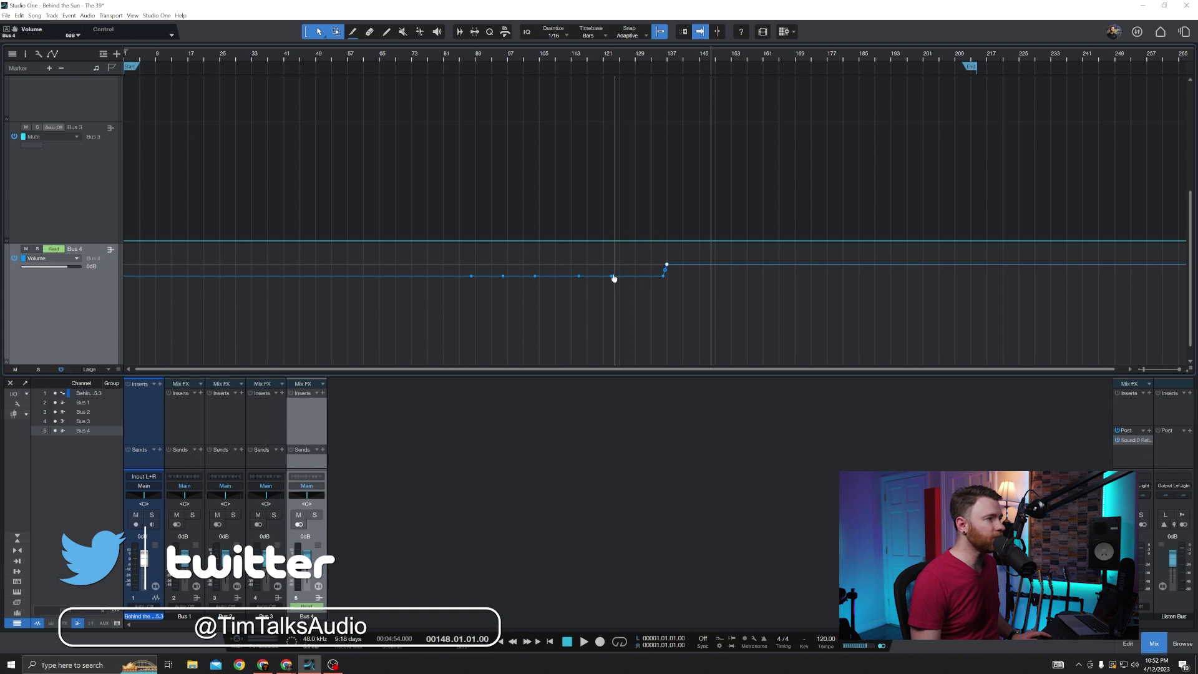
# - Drag a point down into a curved dip and undo the stray extra point
pyautogui.moveTo(612, 276); pyautogui.dragTo(551, 287)
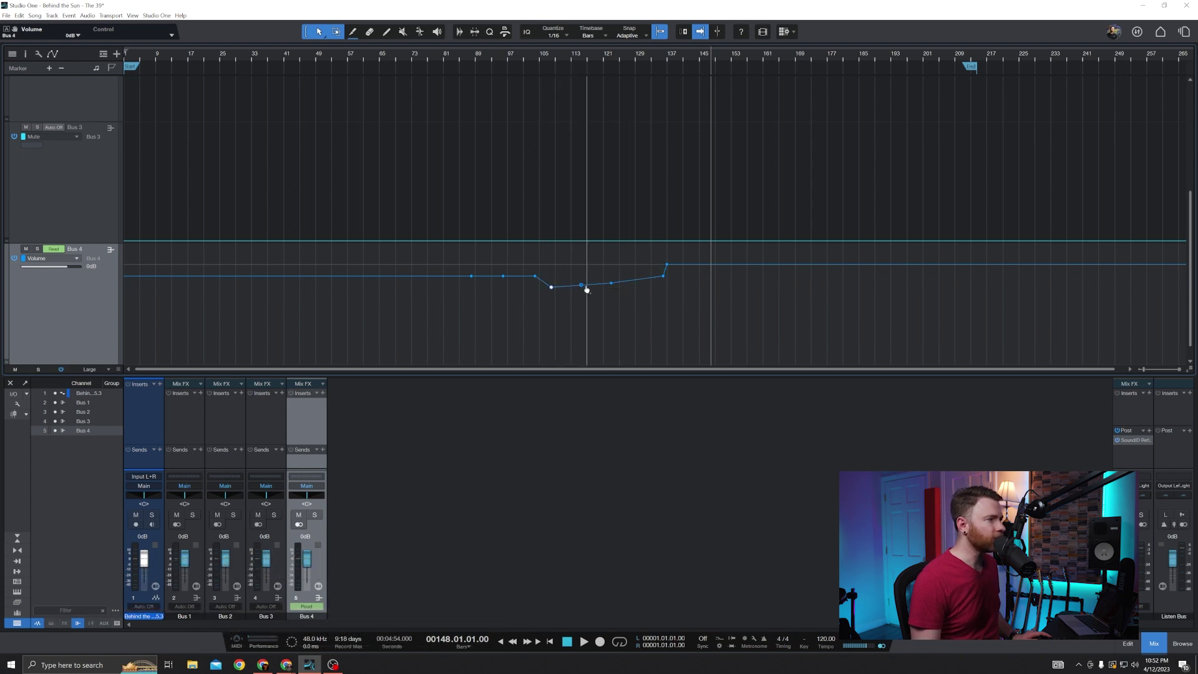
pyautogui.moveTo(592, 285); pyautogui.dragTo(594, 291)
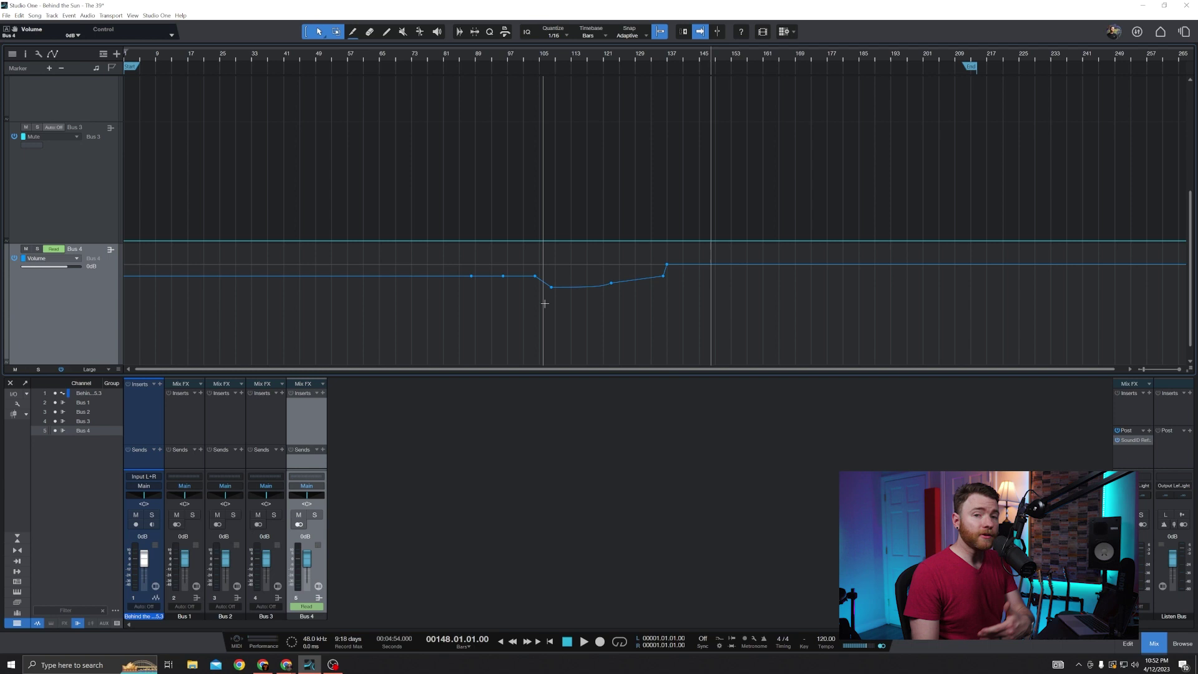
pyautogui.click(542, 281)
pyautogui.hotkey('ctrl', 'z')
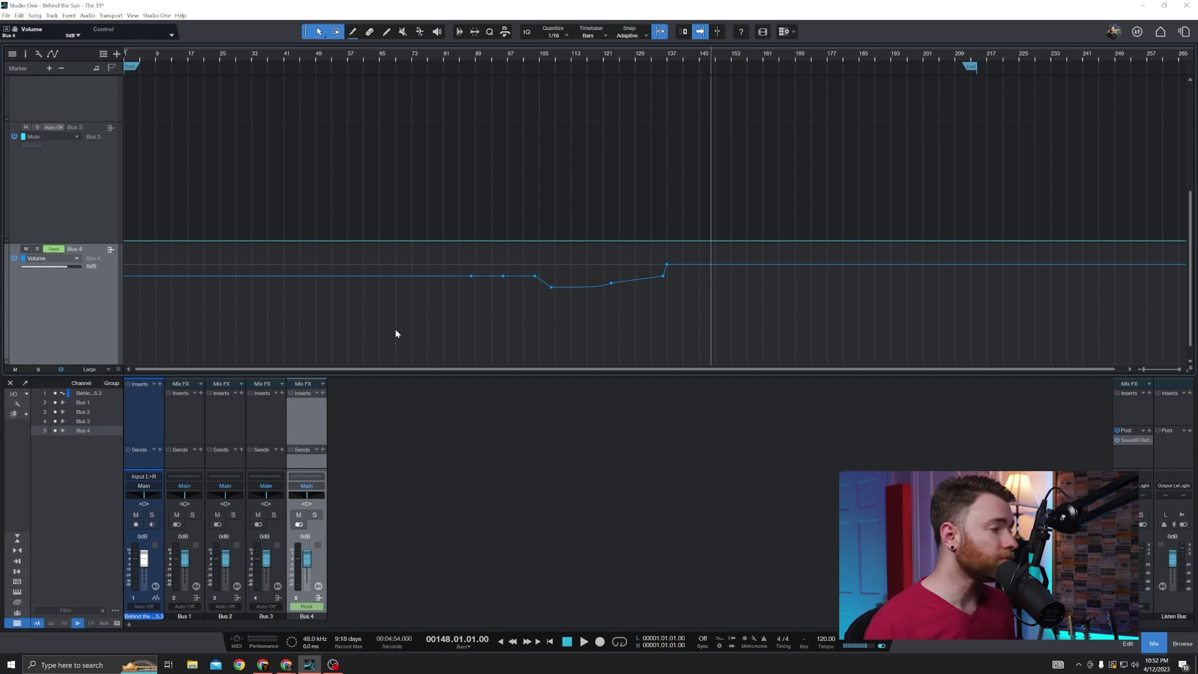
# - Insert a Compressor on Bus 4 by searching 'comp'
pyautogui.click(322, 394)
pyautogui.write('c')
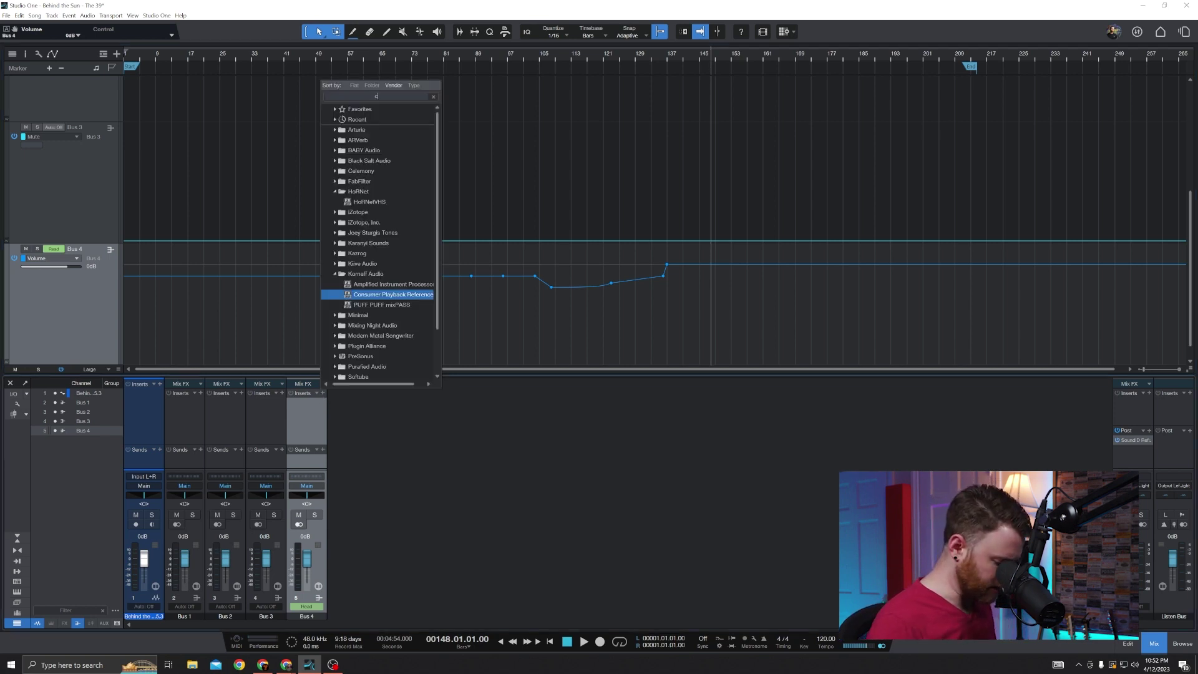
pyautogui.write('omp')
pyautogui.press('Return')
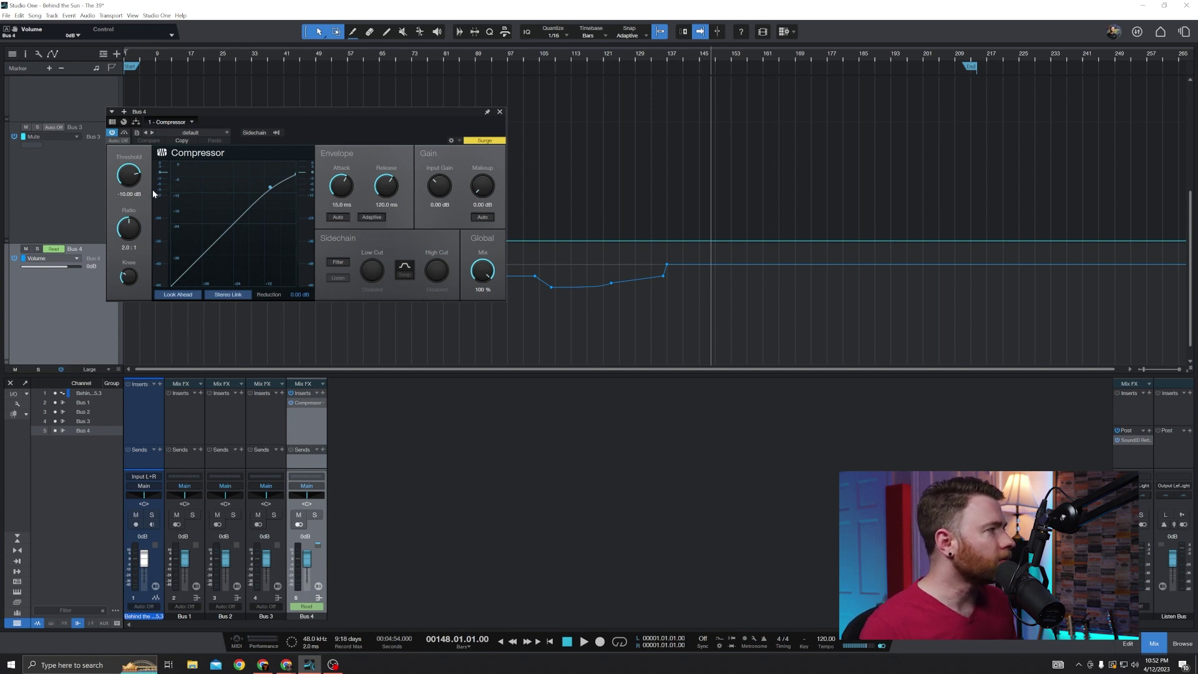
# - Add a Compressor Attack automation lane to Bus 4 and close the plugin editor
pyautogui.rightClick(339, 190)
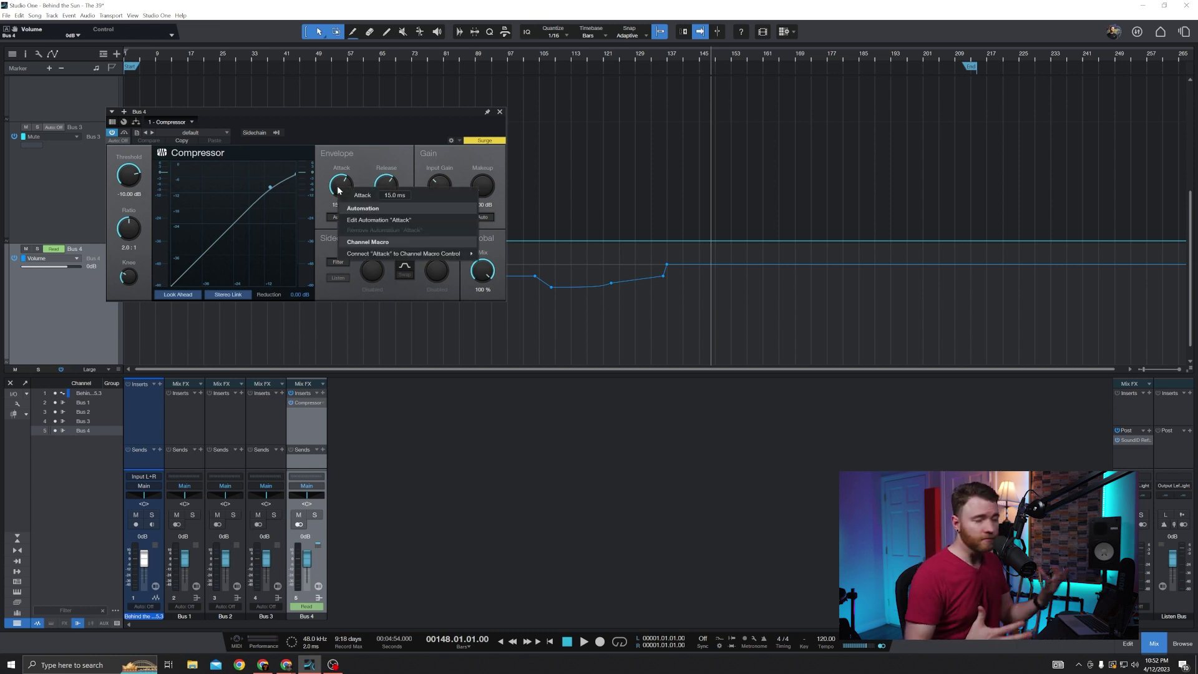
pyautogui.click(370, 221)
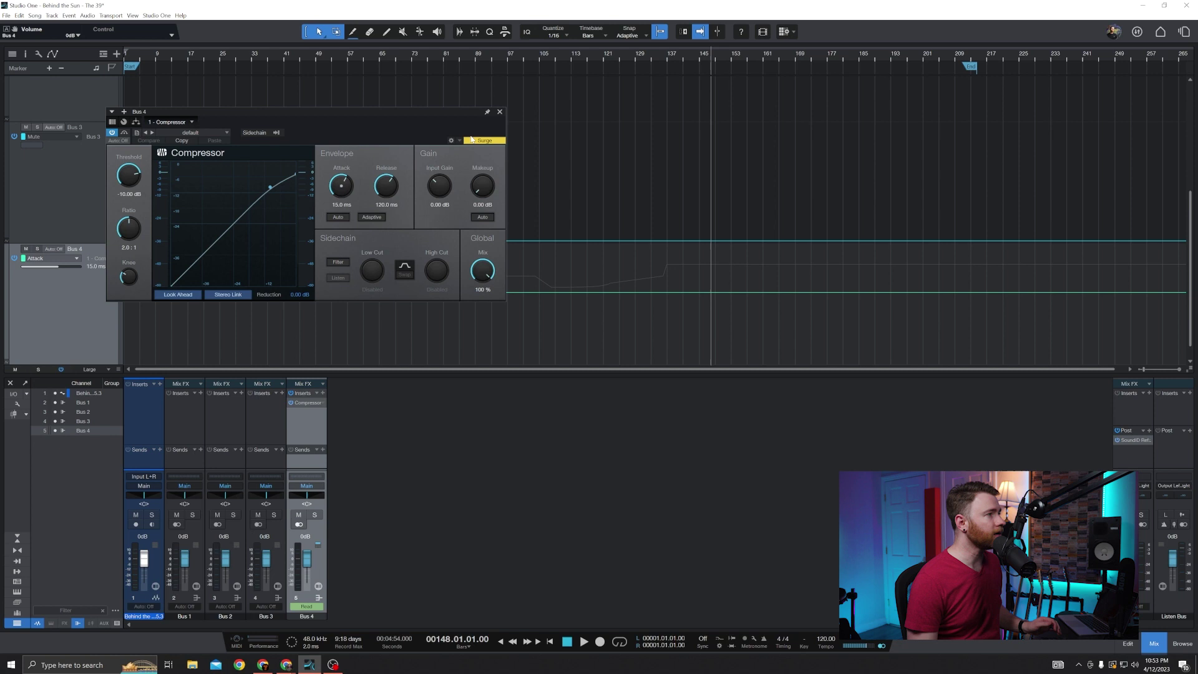
pyautogui.click(499, 113)
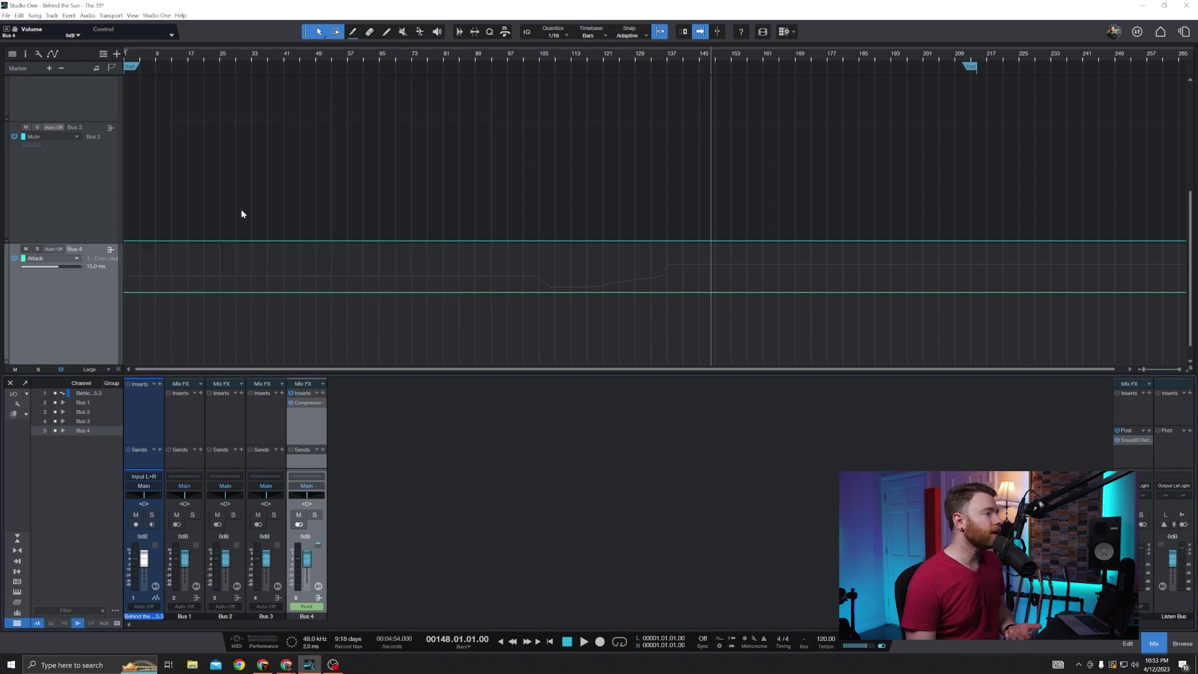
pyautogui.click(78, 258)
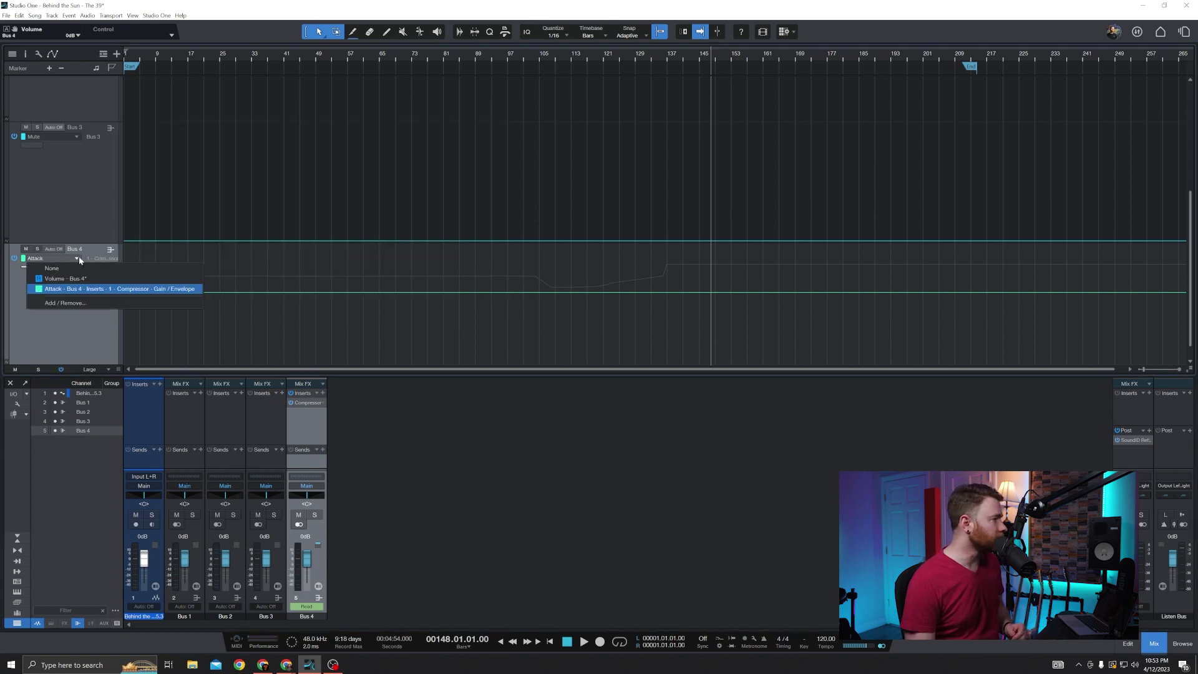
pyautogui.click(65, 303)
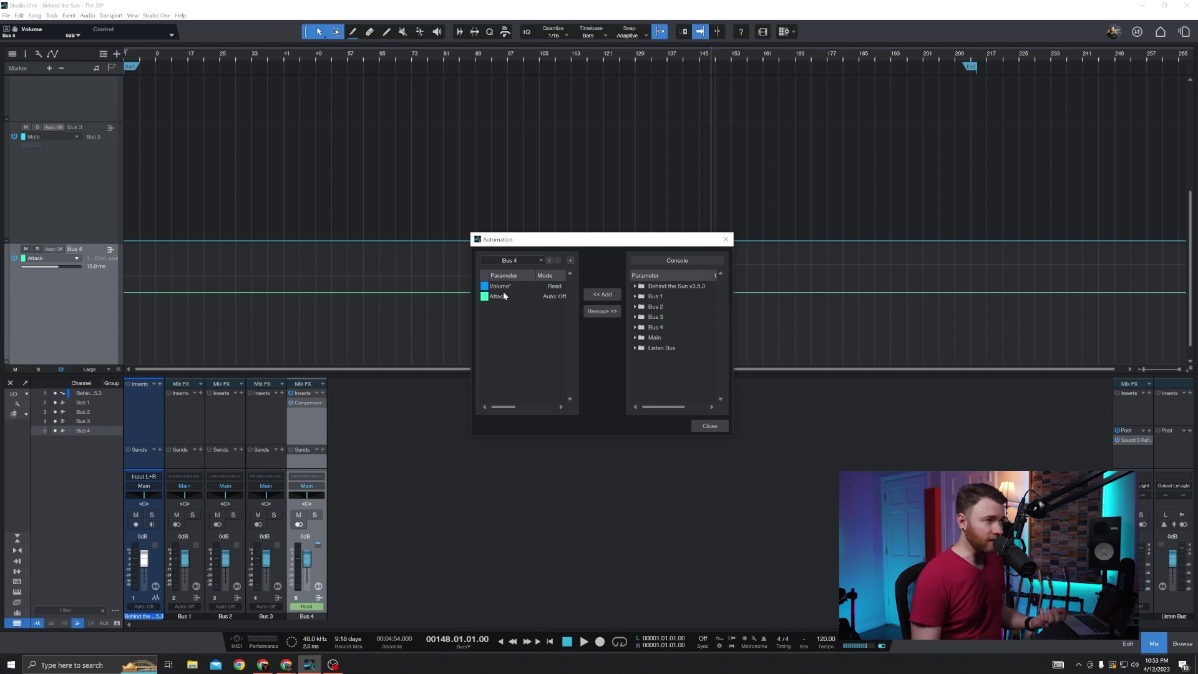
pyautogui.click(710, 425)
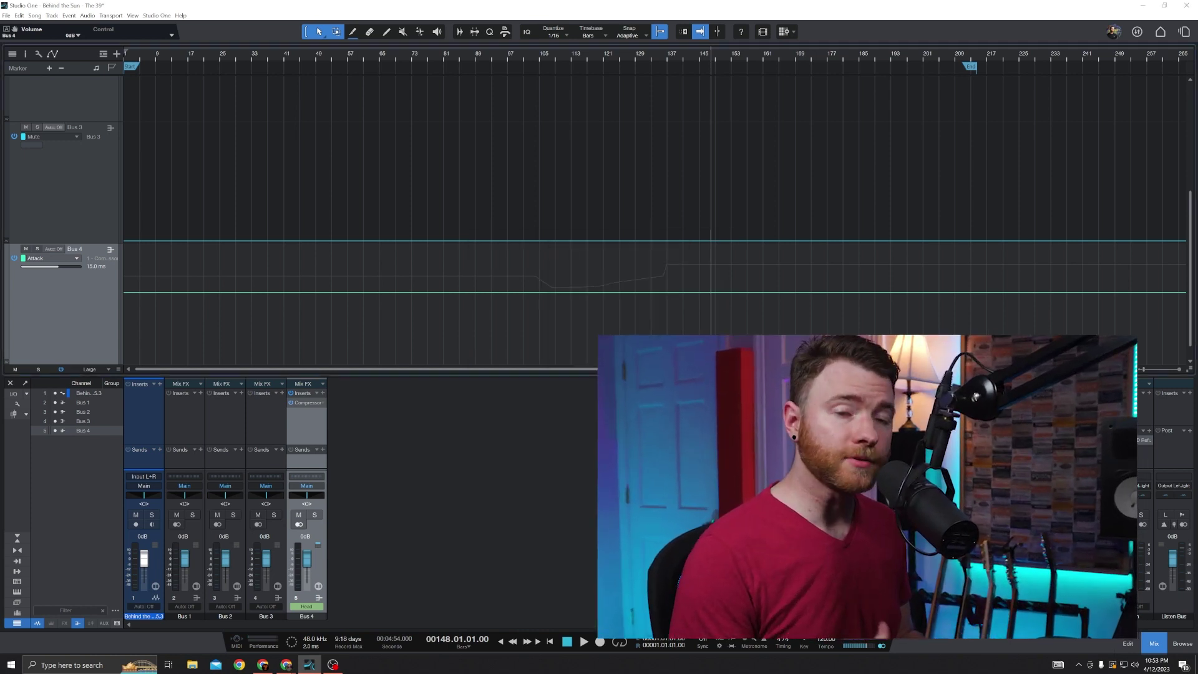